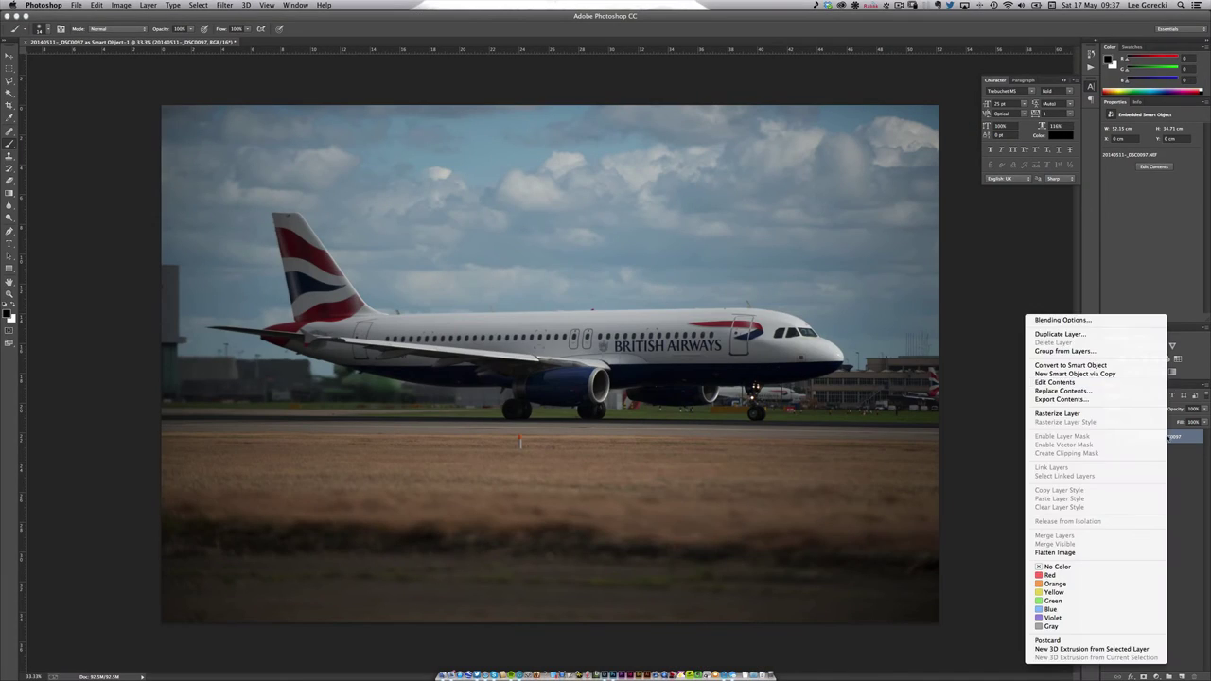
Duplicate the airliner smart object layer and open the copy's contents in Camera Raw
left_click(1106, 336)
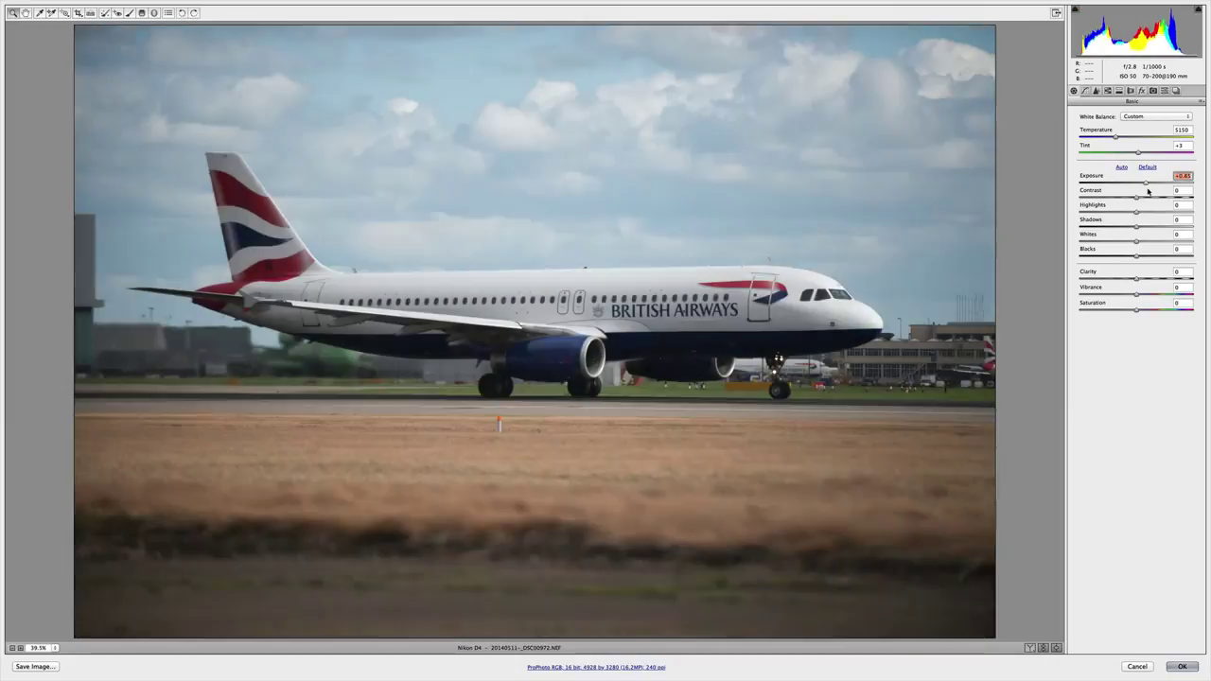
In Camera Raw, raise the contrast and adjust the Detail panel's sharpening amount
left_click_drag(1148, 192, 1179, 228)
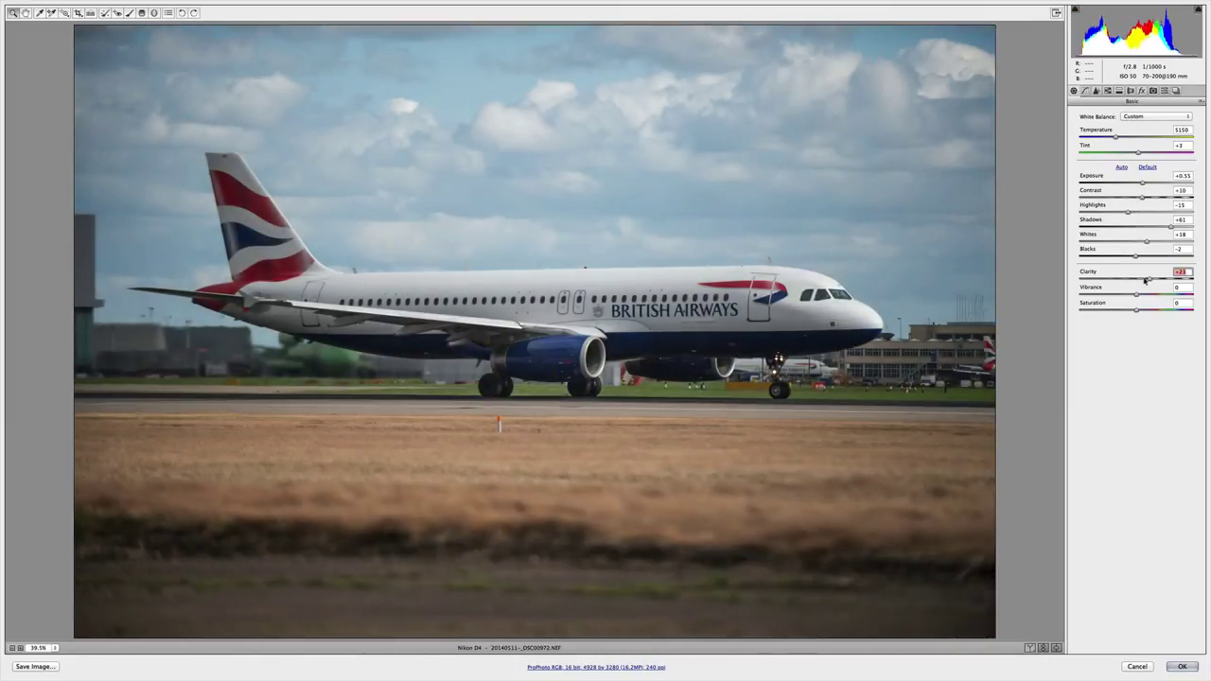
left_click(1097, 90)
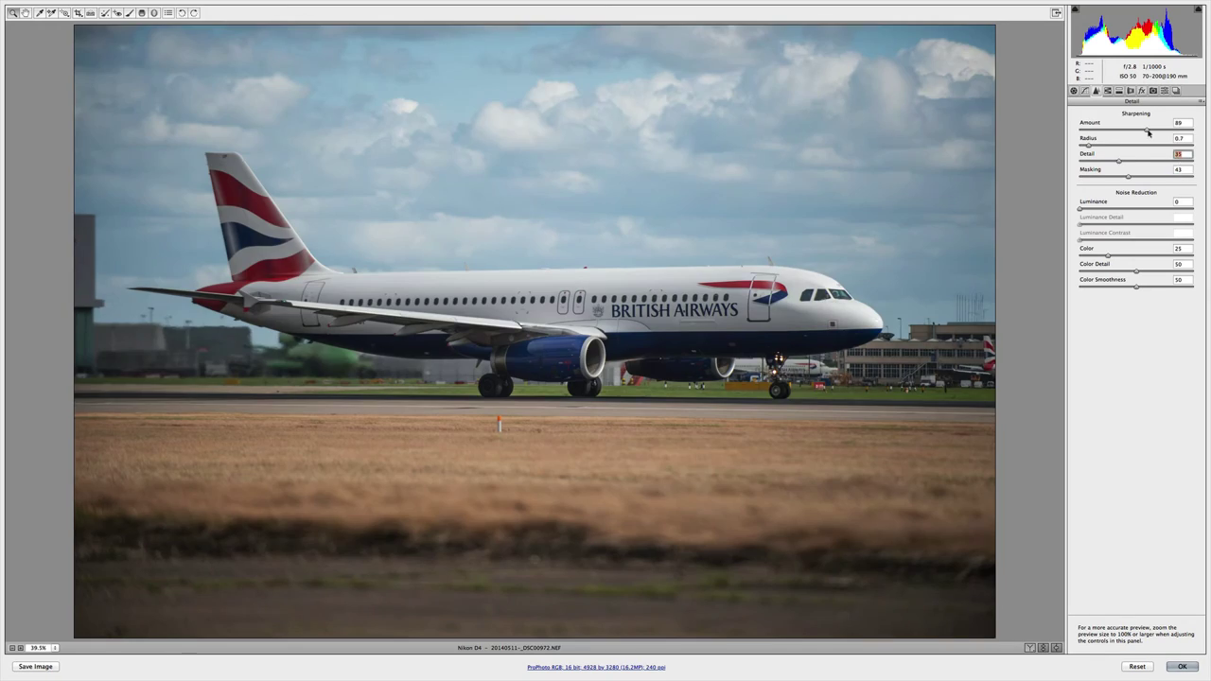
left_click_drag(1094, 146, 1100, 145)
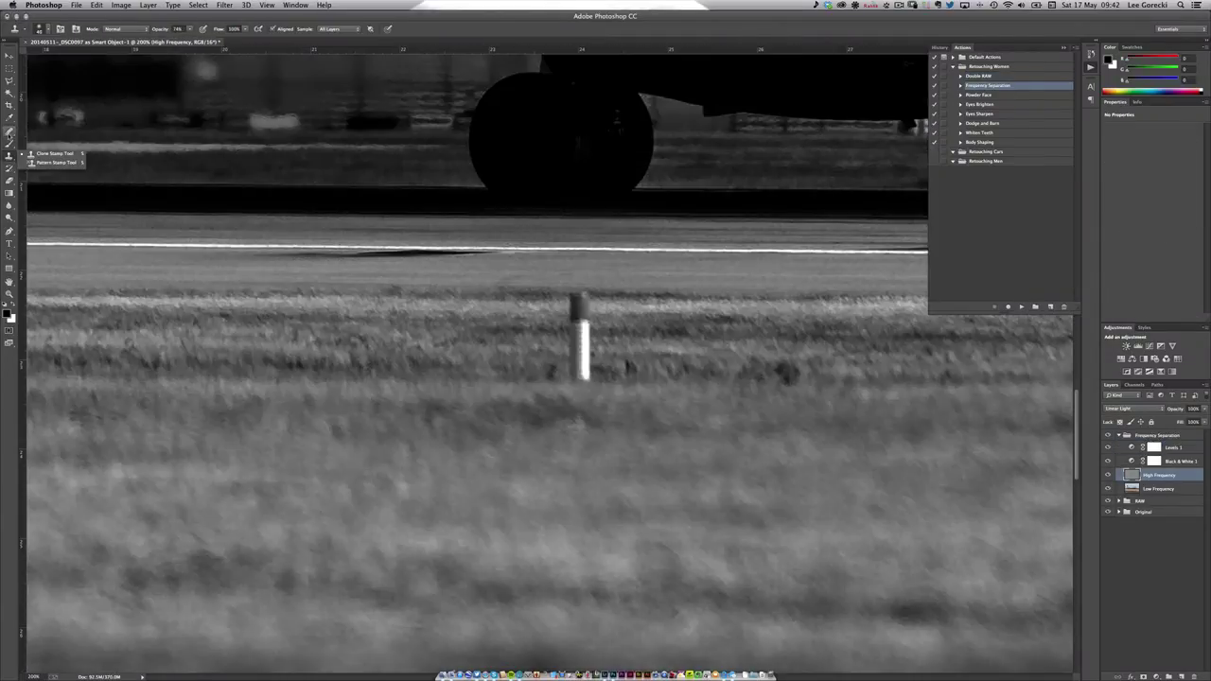
Clone the runway marker pole out of the High Frequency layer
left_click(54, 153)
left_click_drag(579, 378, 569, 320)
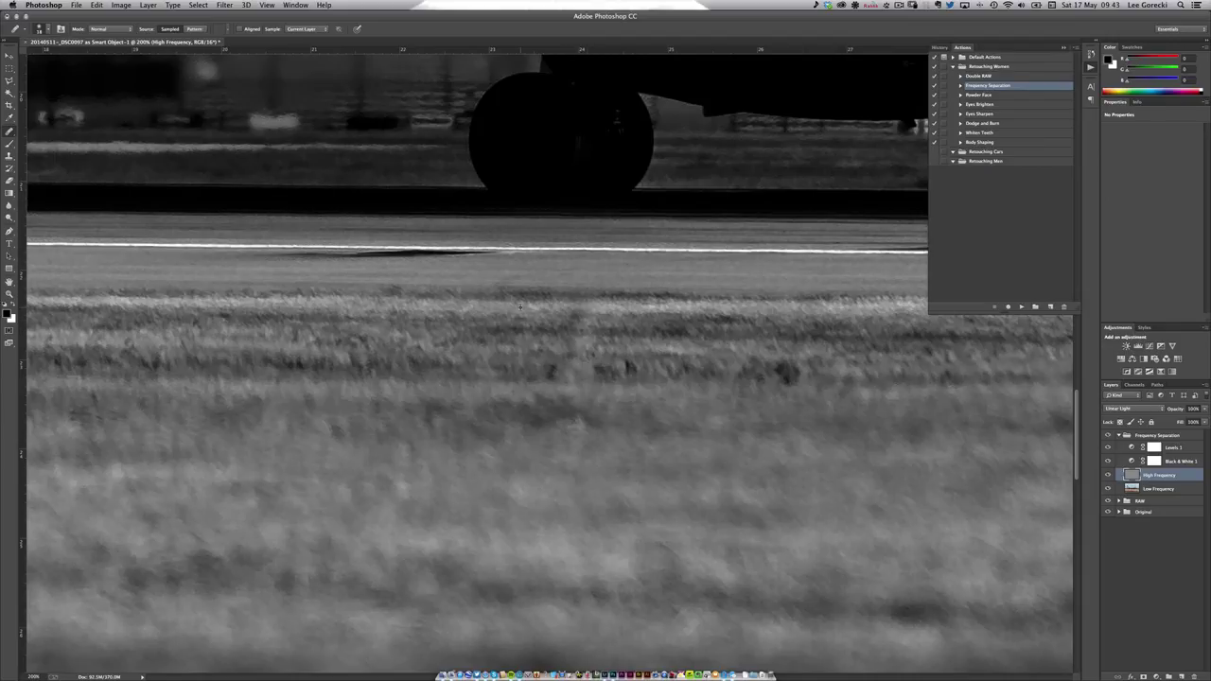
scroll(573, 442, "up", 2)
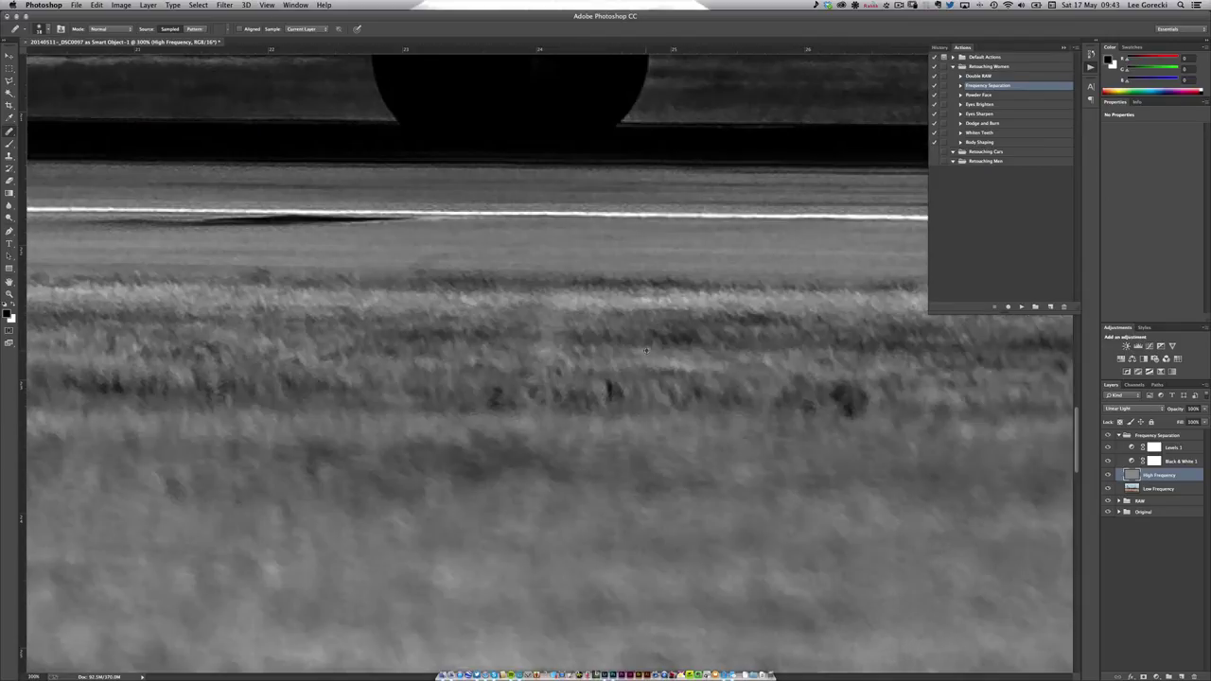
key("super+0")
scroll(684, 316, "up", 3)
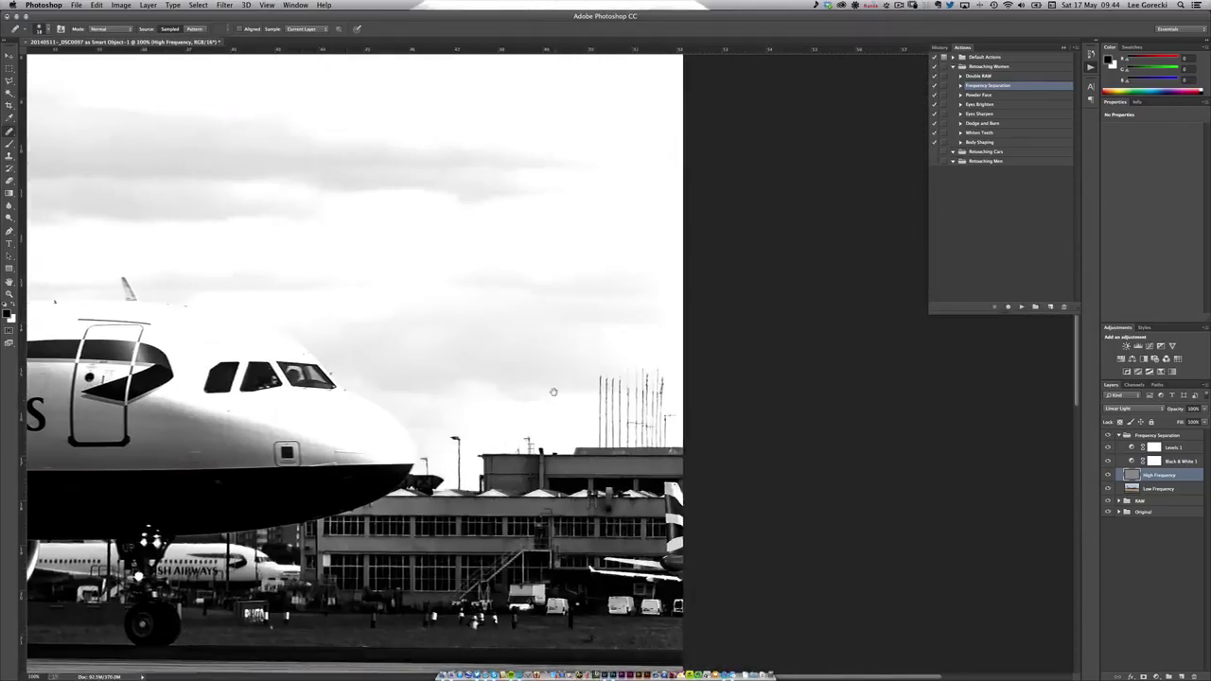
Clone sky over the rooftop antenna tops and their faint poles
key("s")
left_click(336, 29)
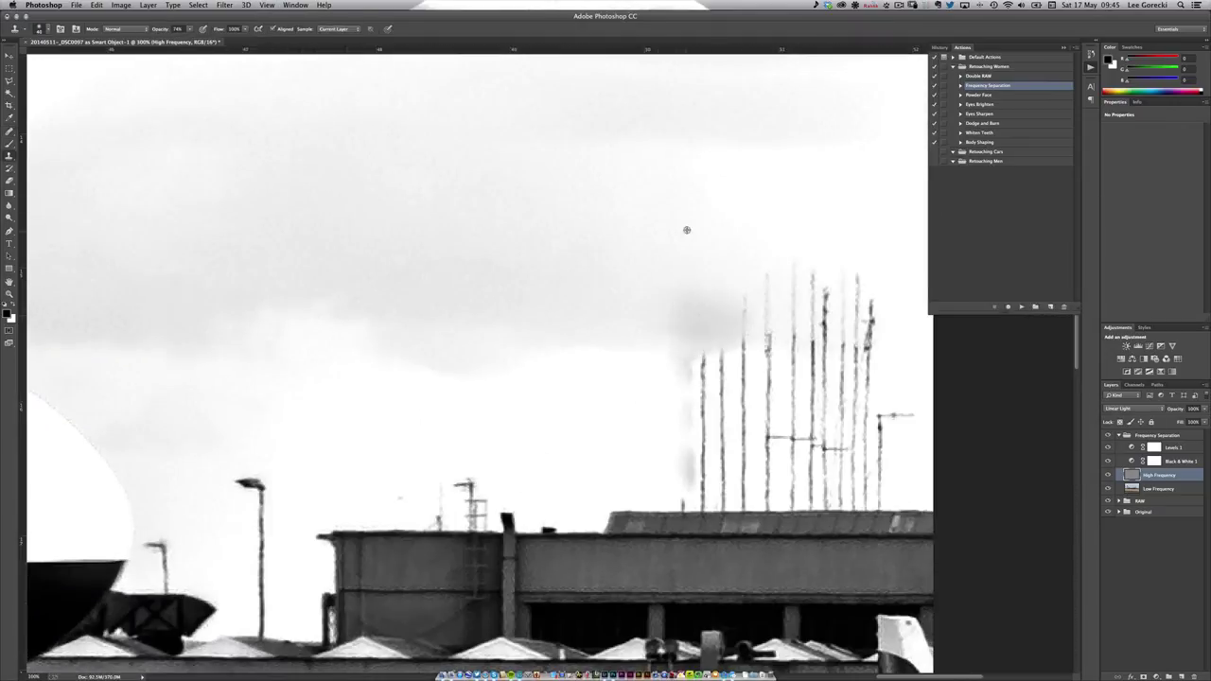
left_click_drag(795, 312, 836, 297)
left_click_drag(679, 453, 717, 457)
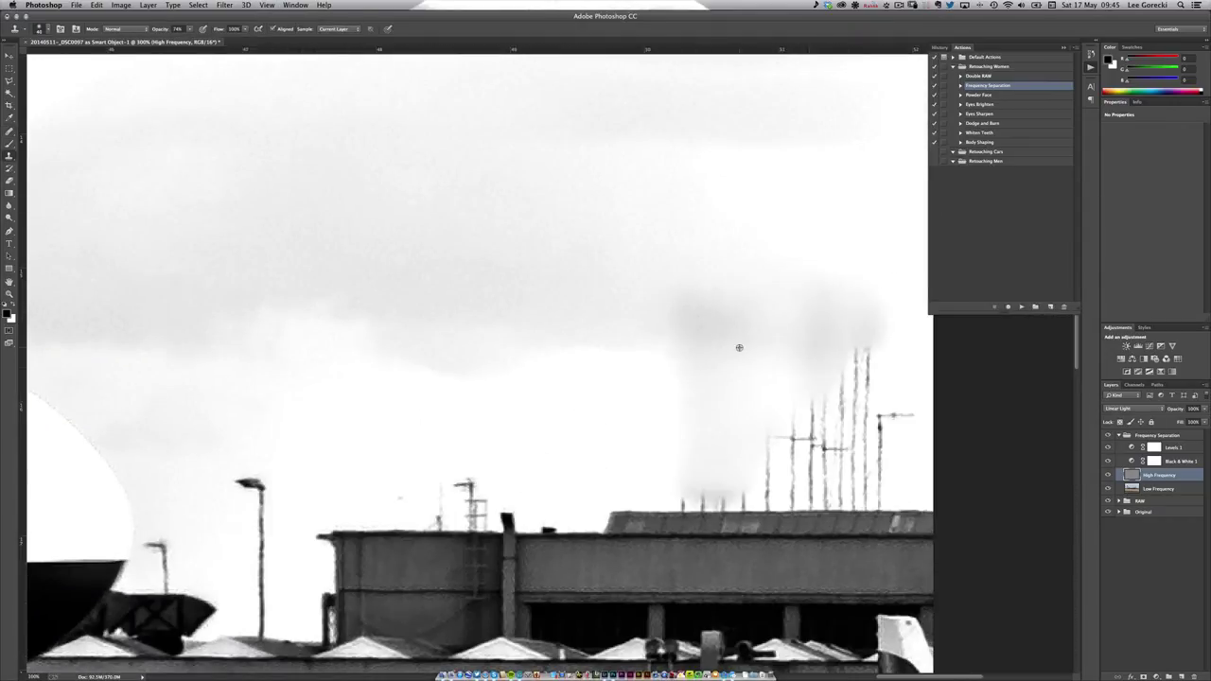
Select the antenna area, feather the selection and fill it white
key("m")
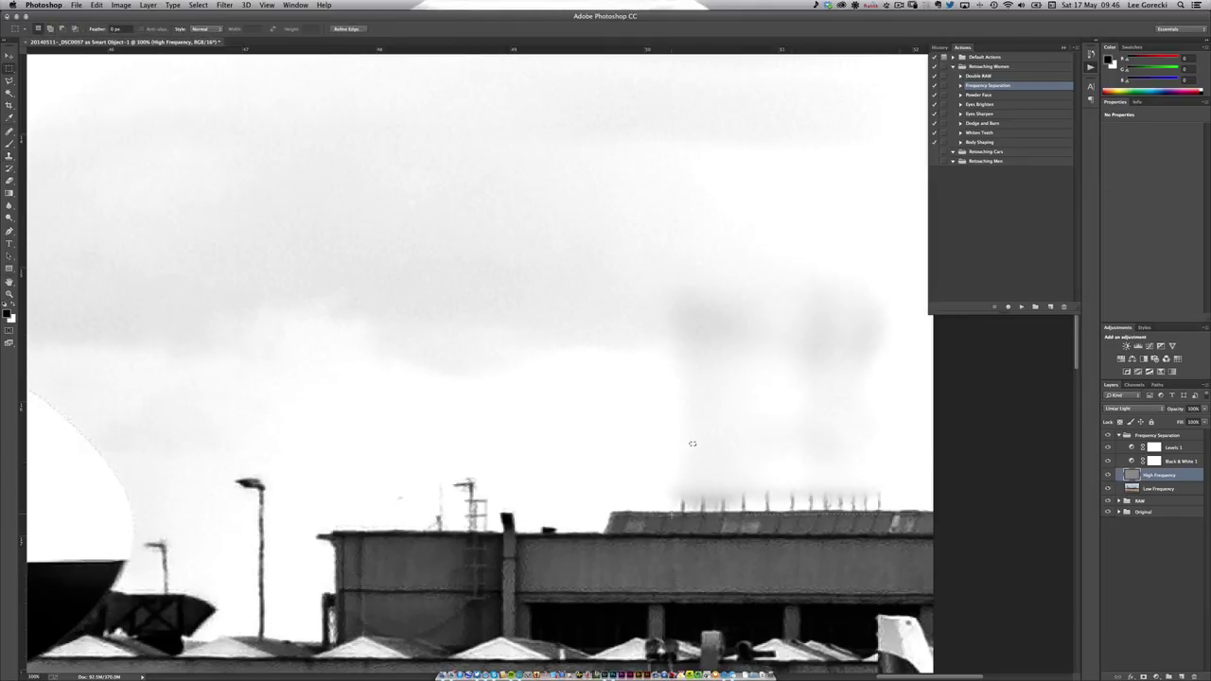
key("b")
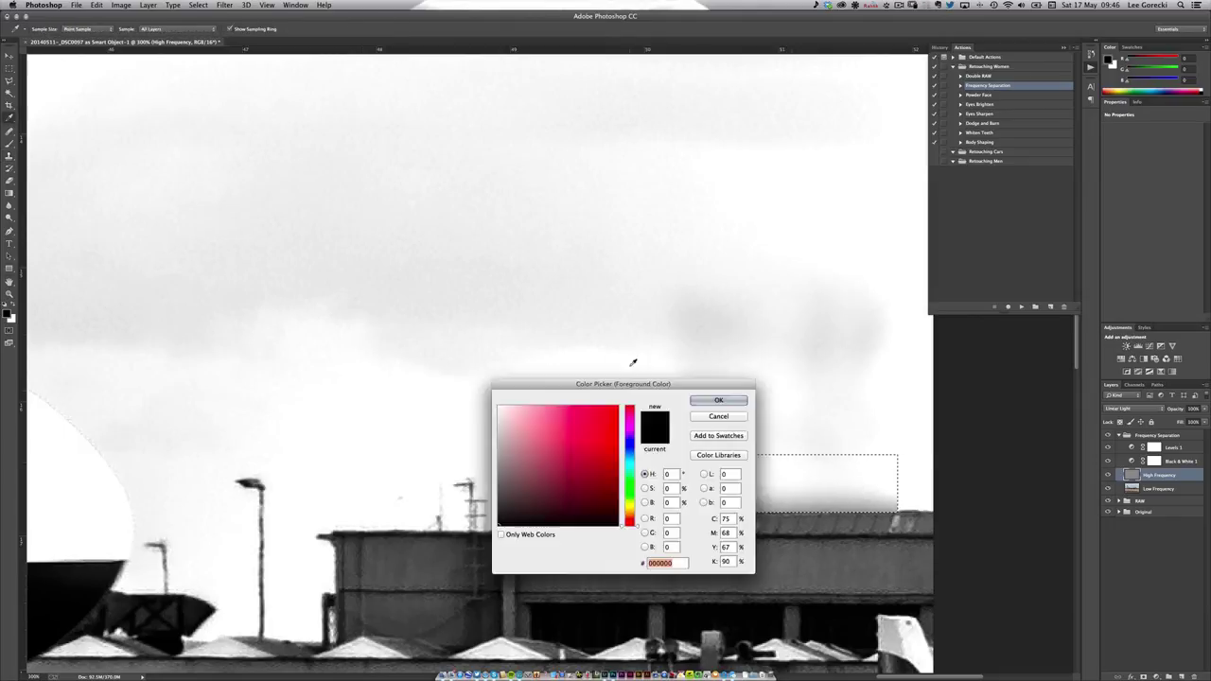
left_click_drag(700, 488, 890, 499)
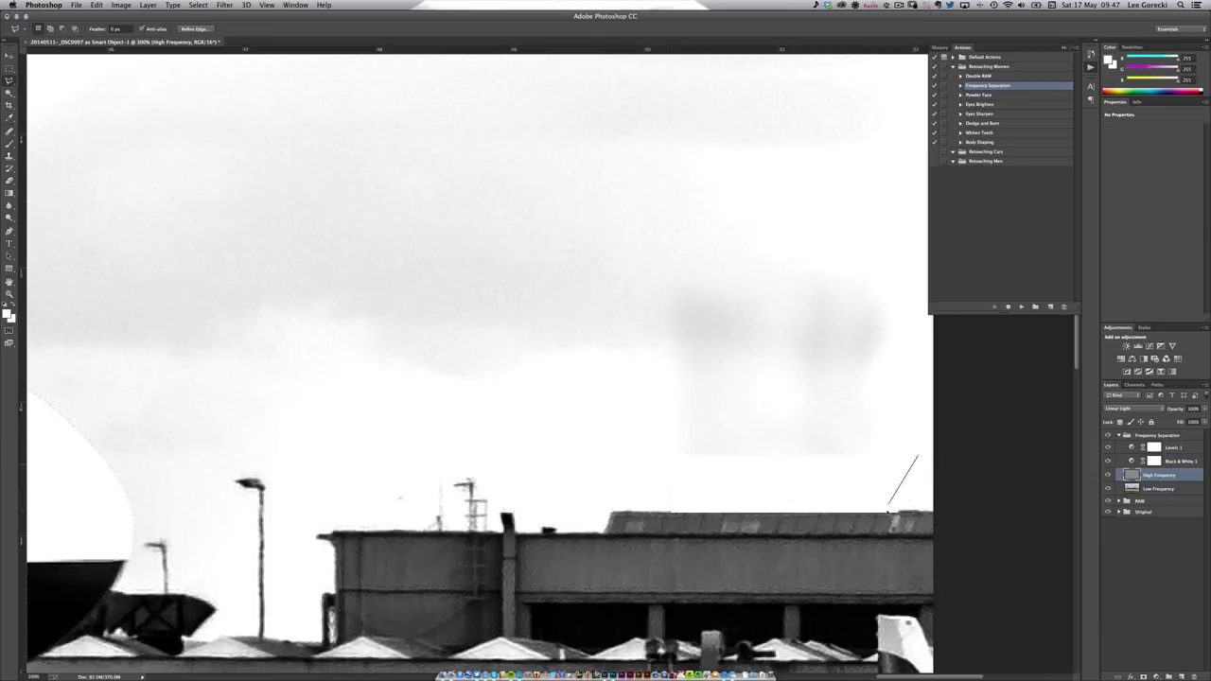
left_click(922, 461)
key("shift+F6")
left_click(656, 328)
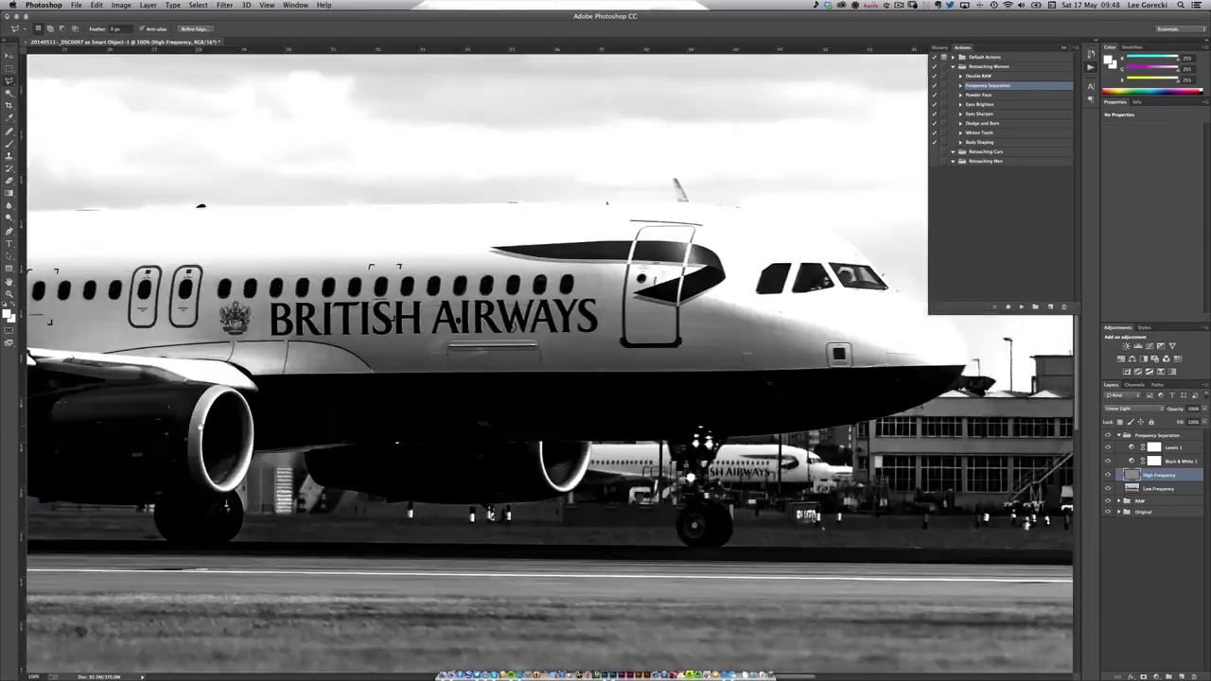
scroll(510, 442, "right", 3)
Commit the stretched roof-edge patch, set it to Darken and merge it into High Frequency
key("s")
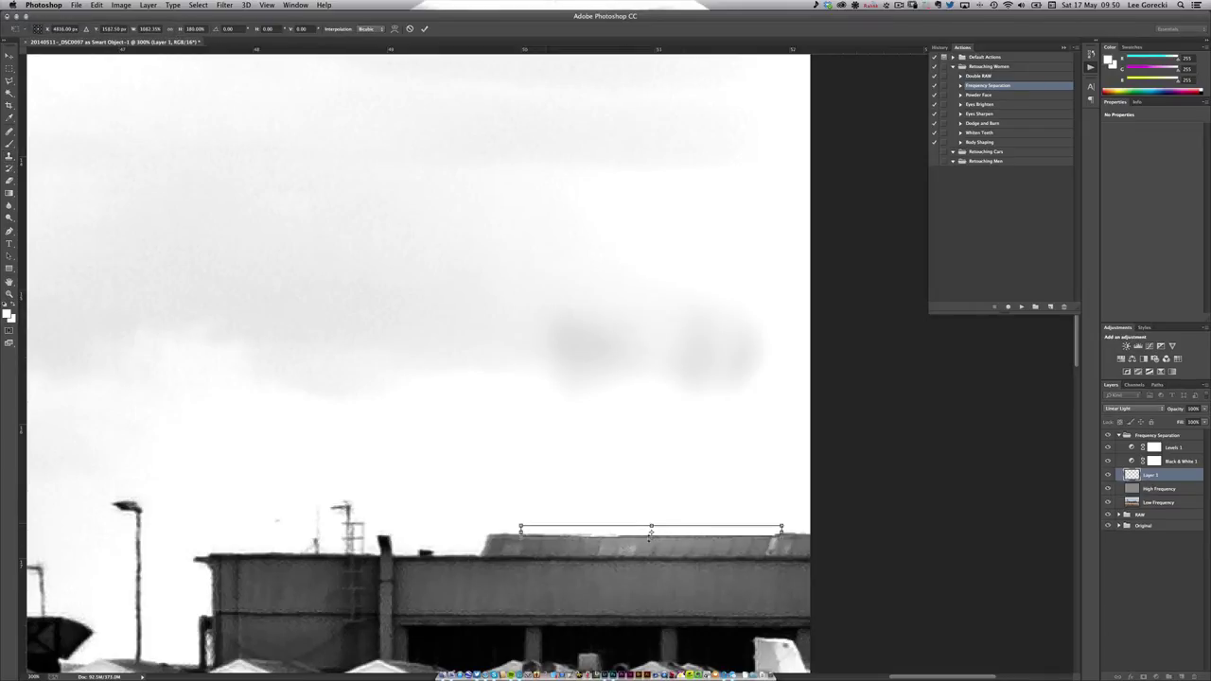
key("Return")
key("Return")
left_click(1155, 489)
left_click(1134, 408)
key("Escape")
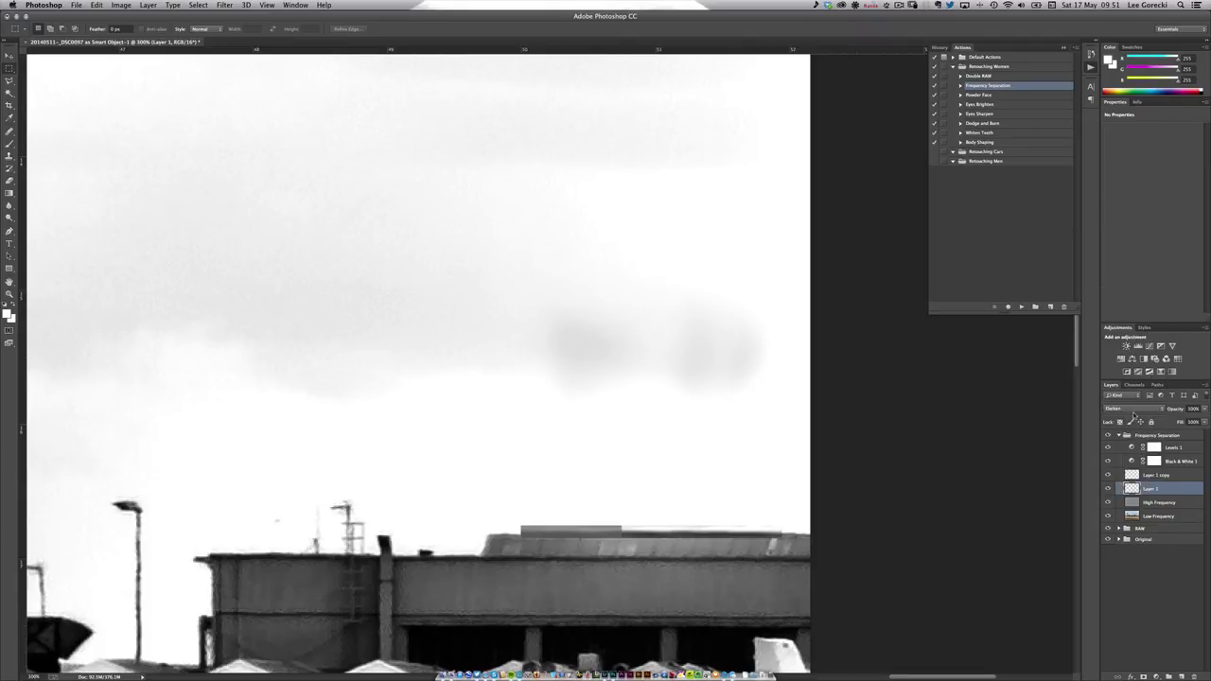
key("ctrl+e")
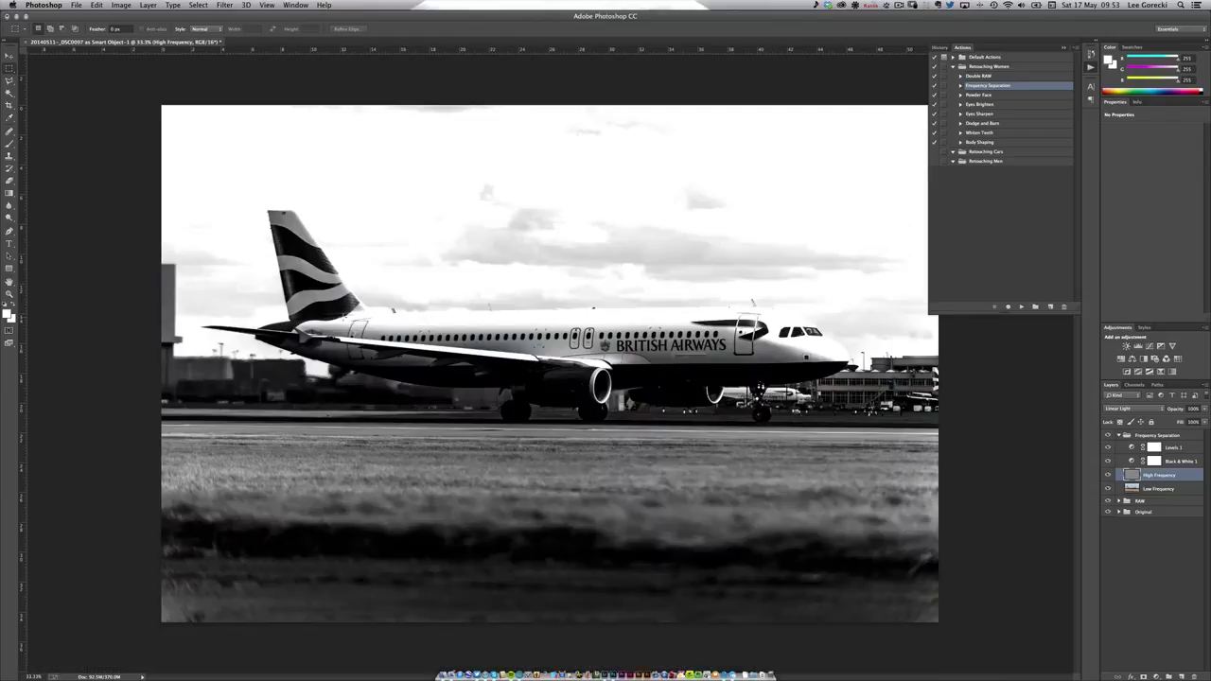
Run the Dodge and Burn action to build its layer group, then zoom in on the BRITISH AIRWAYS titles
key("Return")
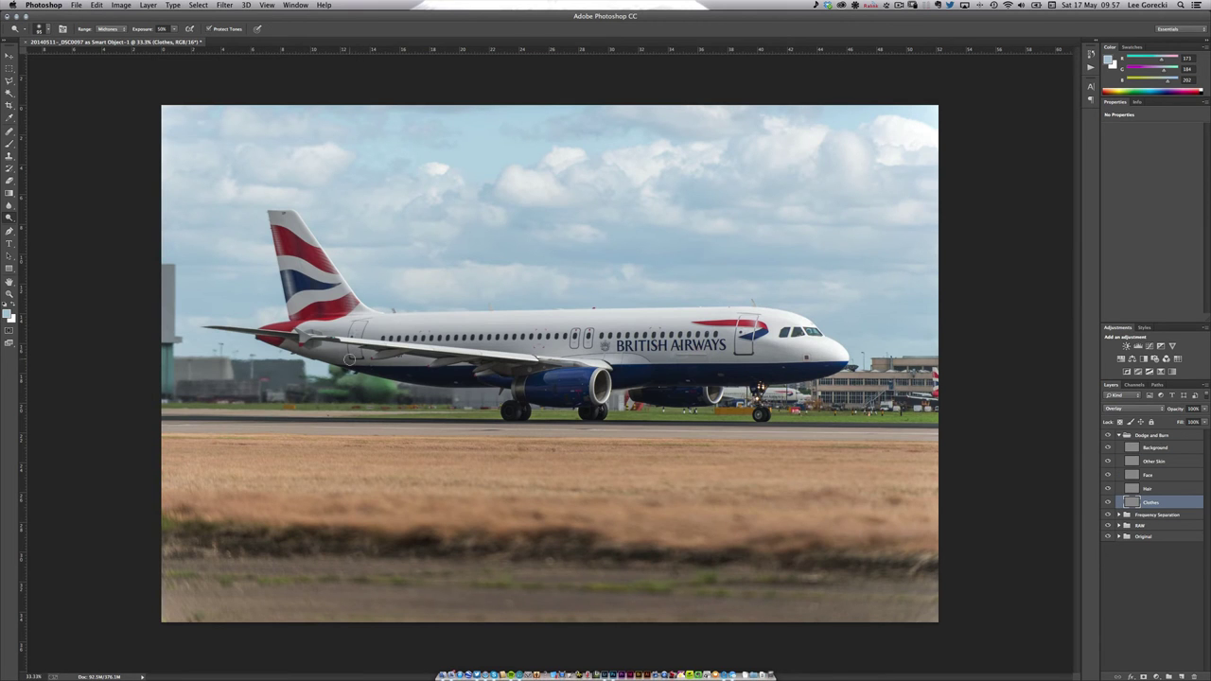
key("ctrl+plus")
key("ctrl+plus")
key("ctrl+plus")
key("ctrl+plus")
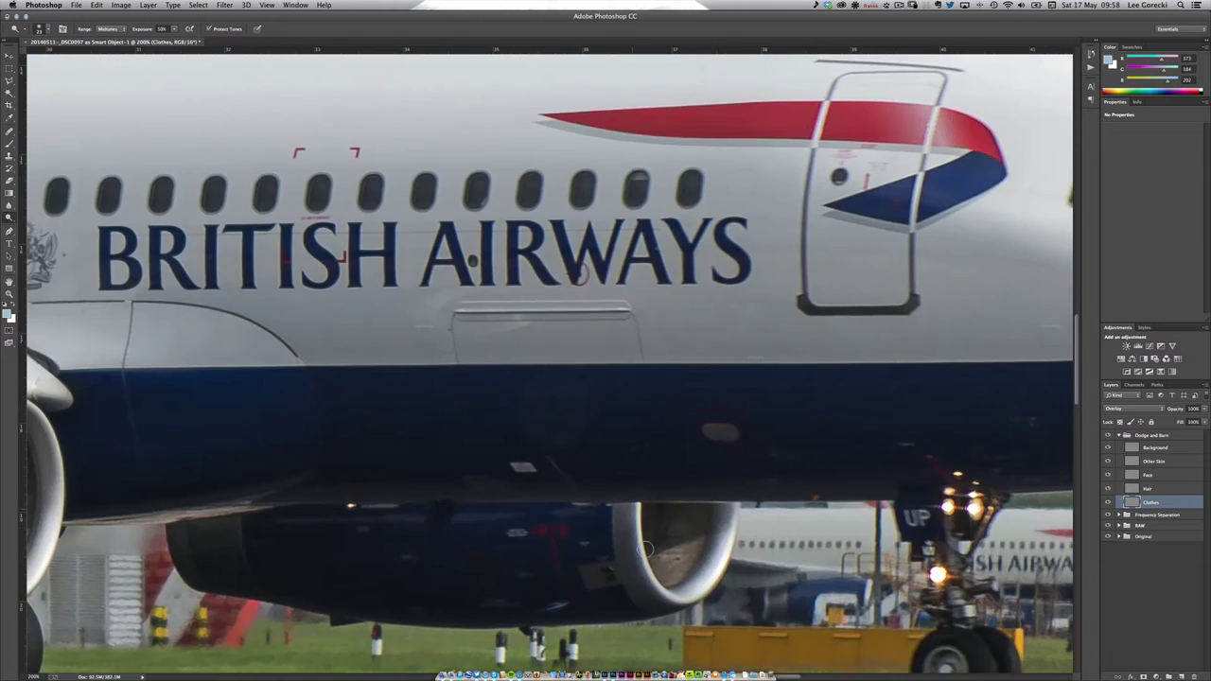
Dodge the fuselage brighter with strokes painted along it in a rotated view
key("ctrl+0")
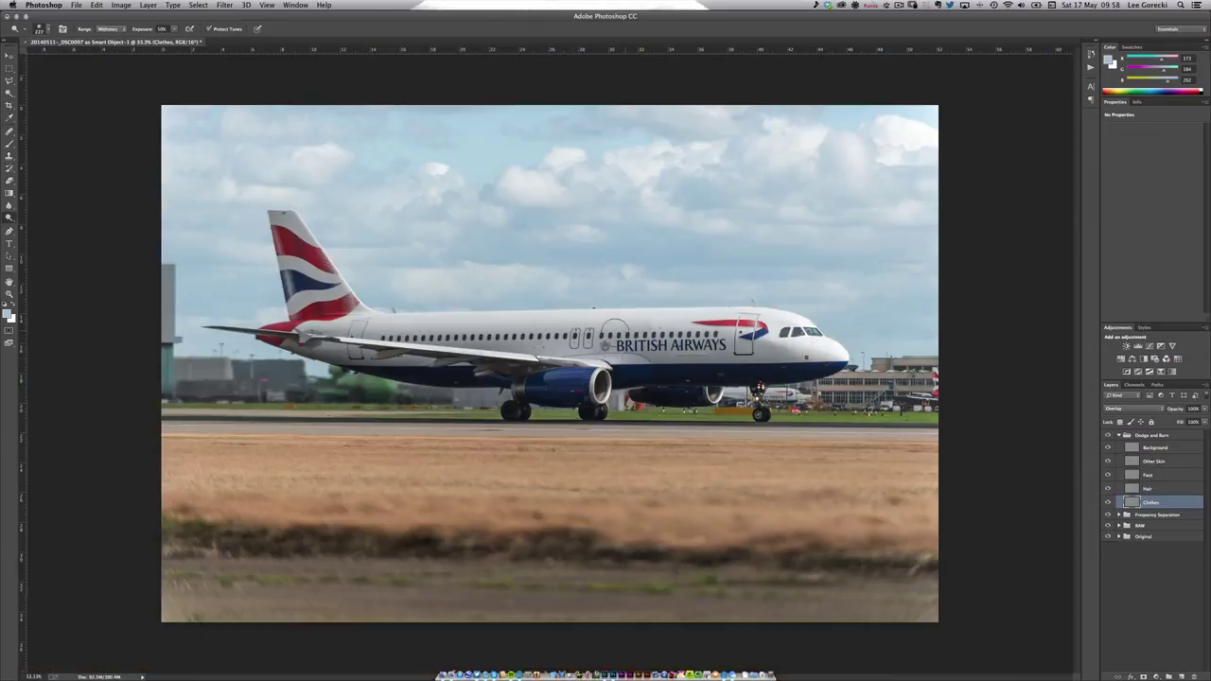
left_click_drag(727, 324, 293, 327)
scroll(242, 270, "up", 1)
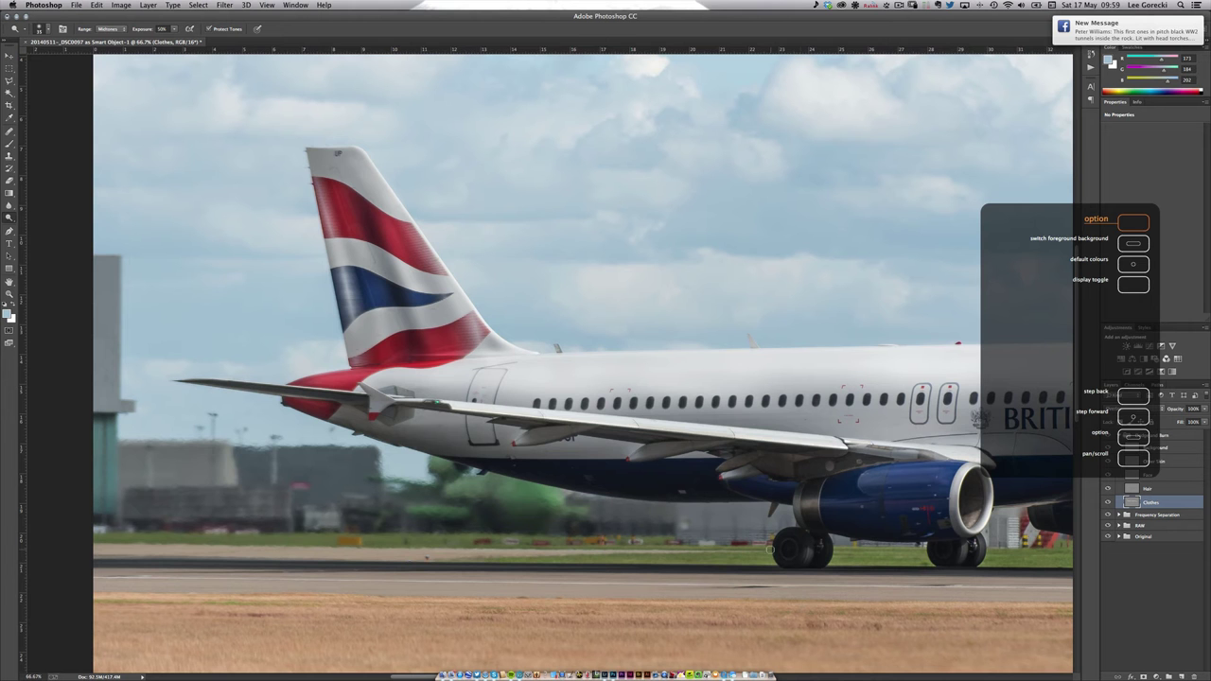
left_click_drag(725, 473, 649, 470)
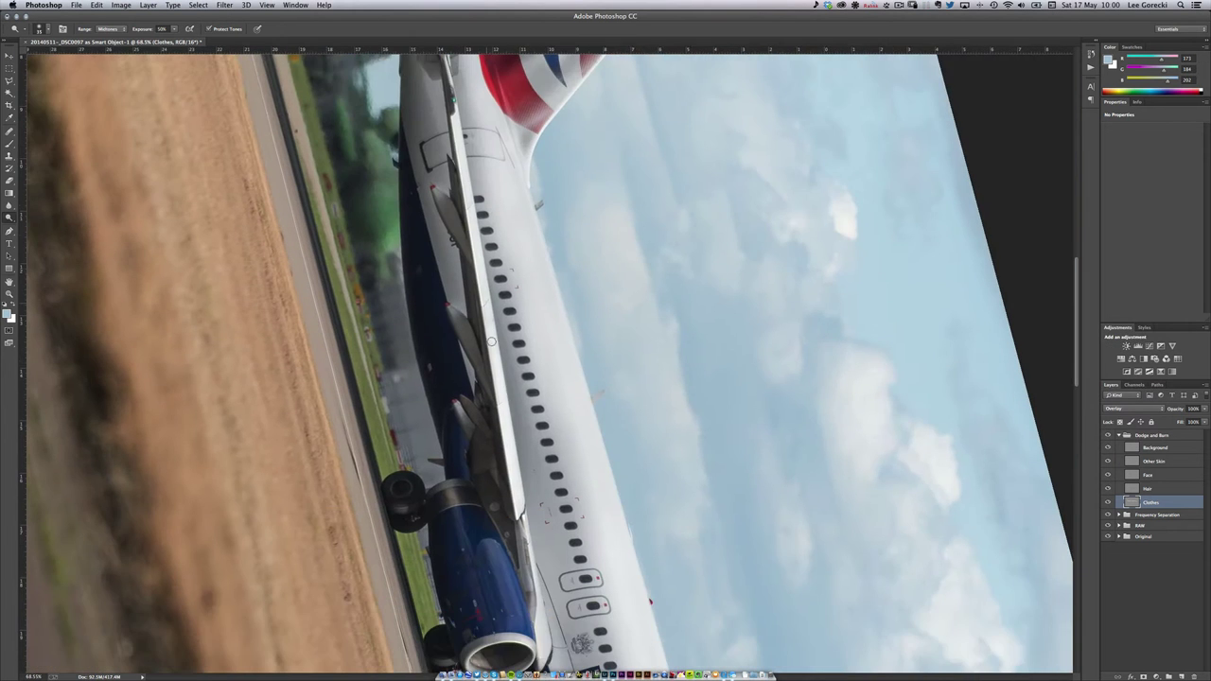
scroll(648, 469, "up", 3)
scroll(396, 274, "down", 5)
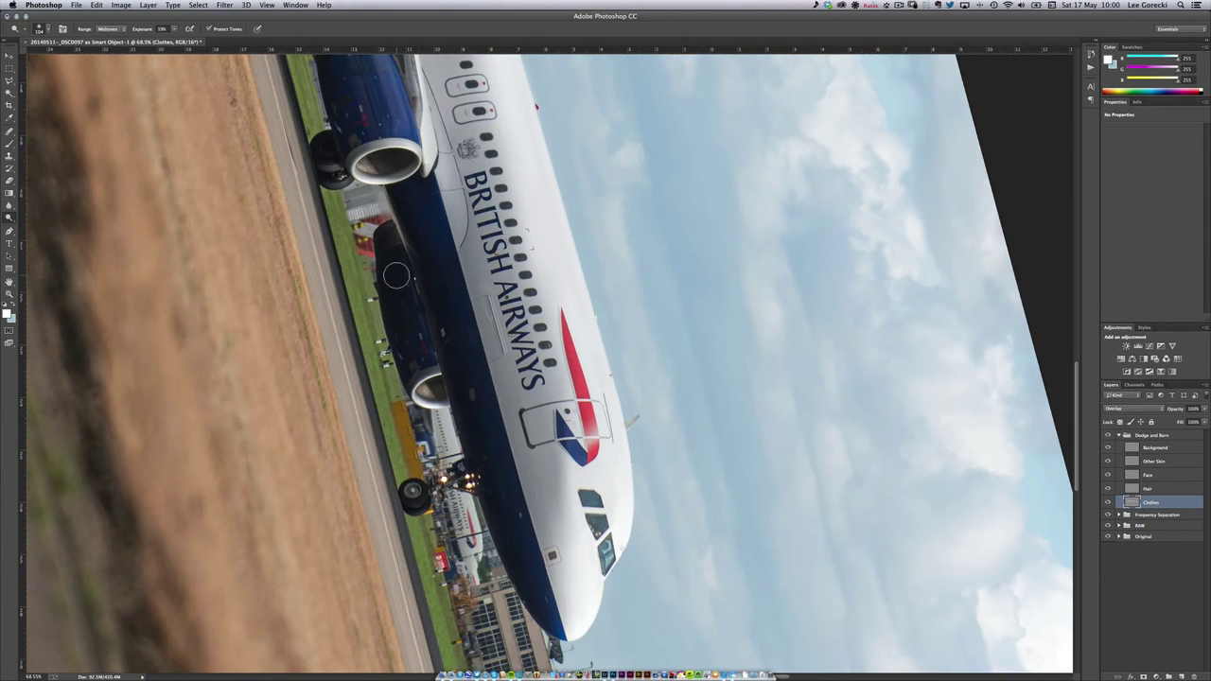
scroll(522, 493, "up", 3)
scroll(522, 493, "up", 3)
scroll(523, 493, "up", 3)
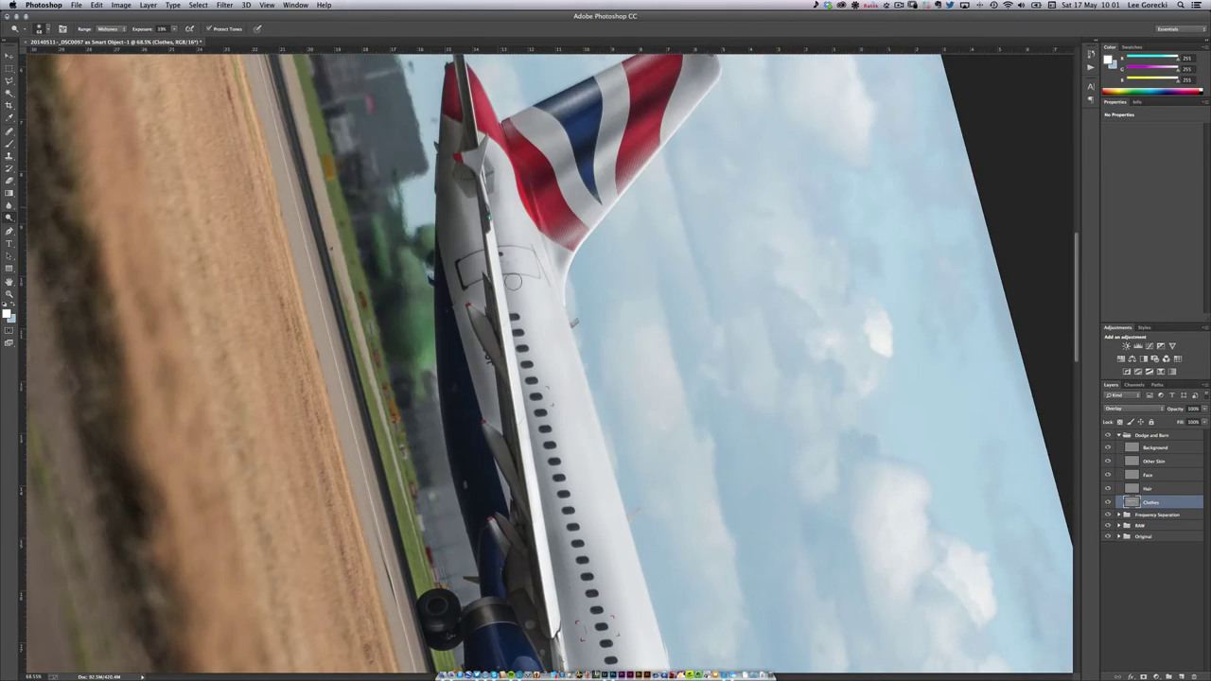
mouse_move(795, 451)
left_mouse_down()
mouse_move(636, 434)
mouse_move(519, 445)
left_mouse_up()
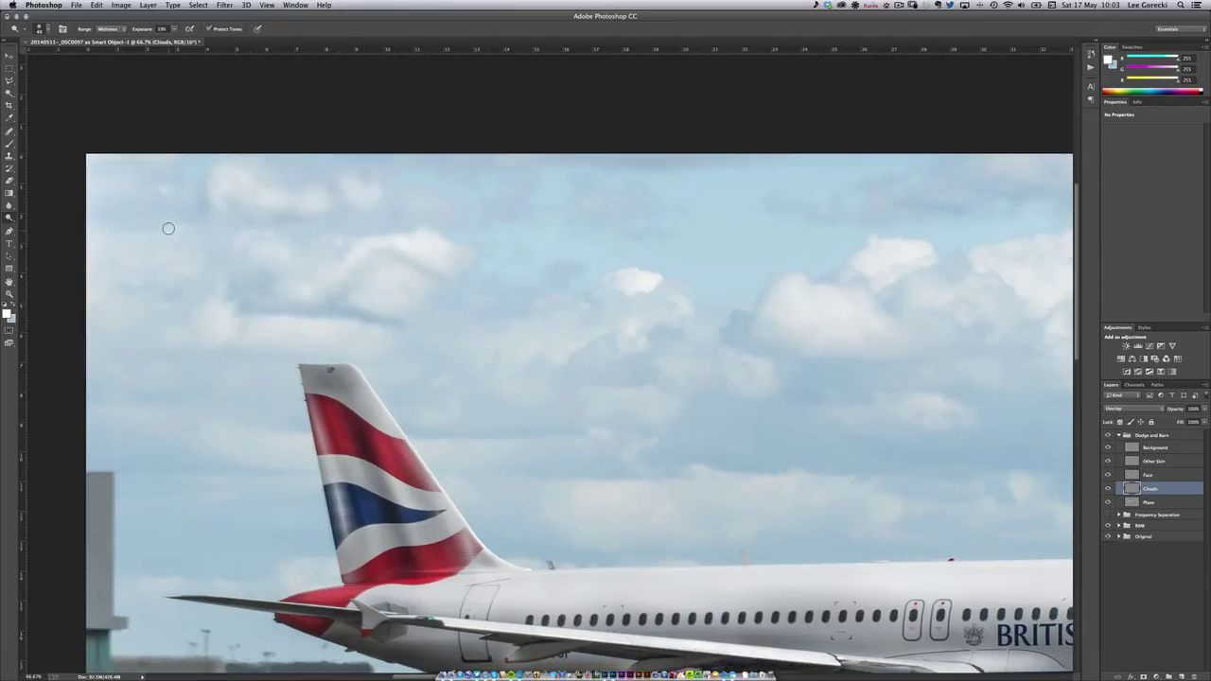
Burn the sky left of the tail fin darker on the Clouds layer
scroll(104, 190, "down", 3)
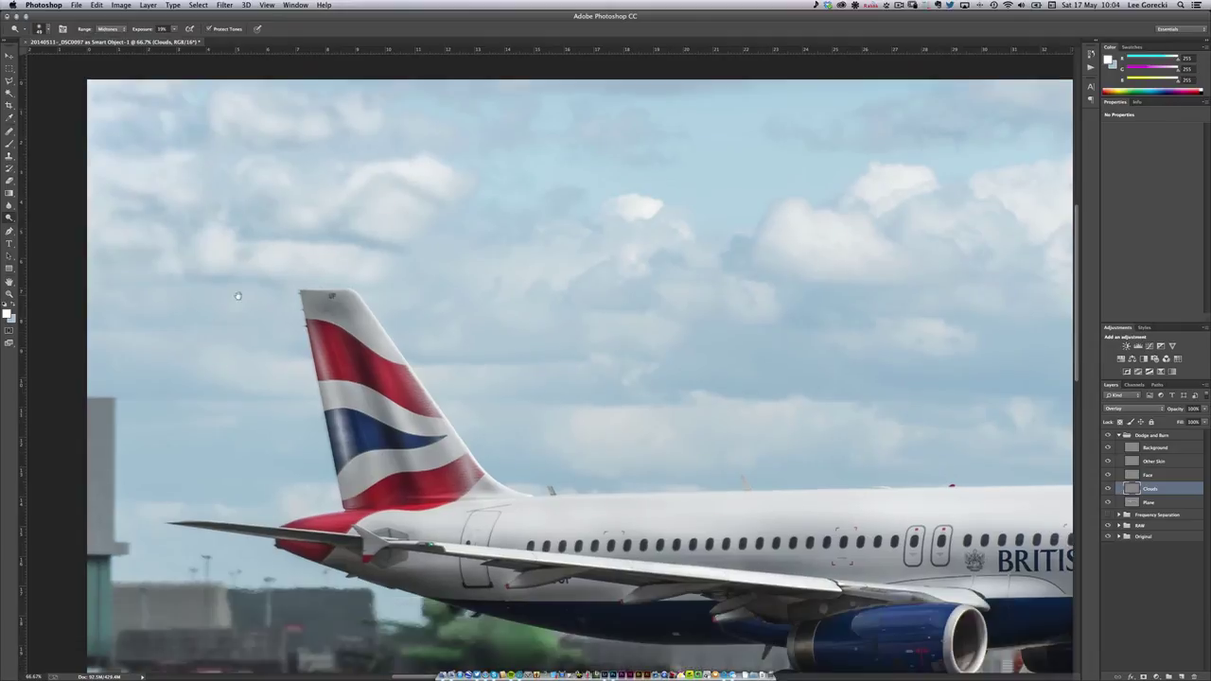
mouse_move(318, 490)
left_mouse_down()
mouse_move(292, 441)
mouse_move(146, 441)
left_mouse_up()
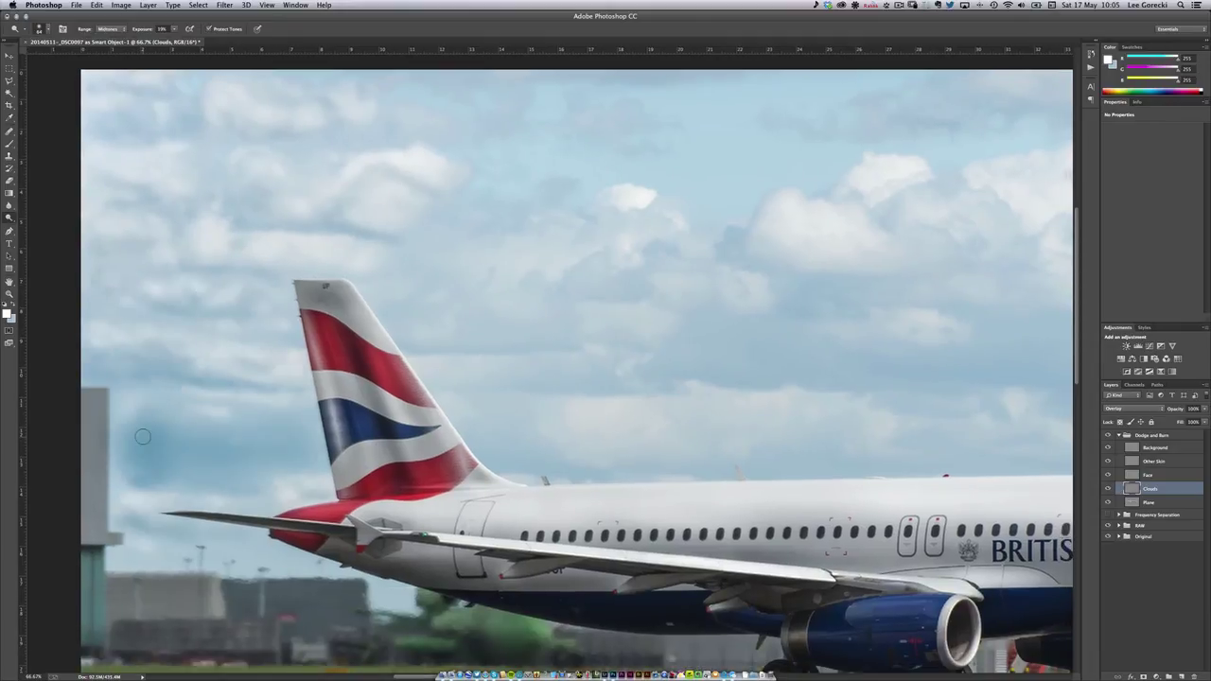
scroll(434, 287, "up", 4)
scroll(435, 286, "right", 4)
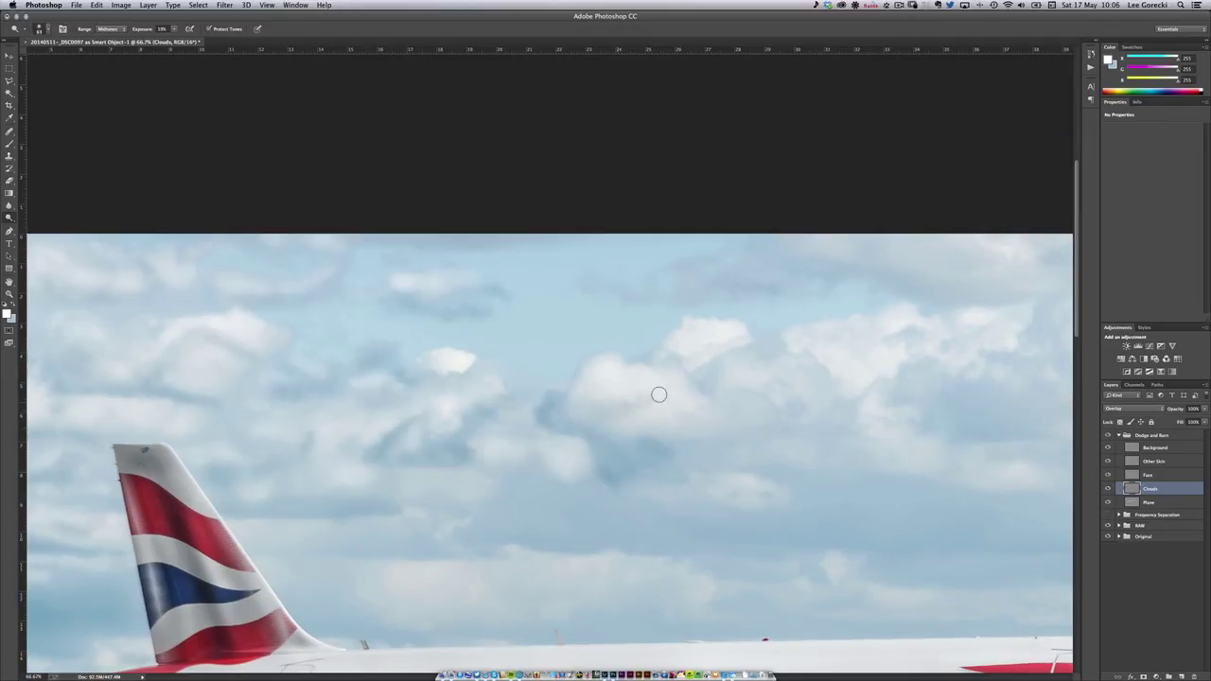
scroll(657, 395, "down", 3)
scroll(656, 394, "right", 1)
key("ctrl+minus")
key("ctrl+minus")
key("ctrl+minus")
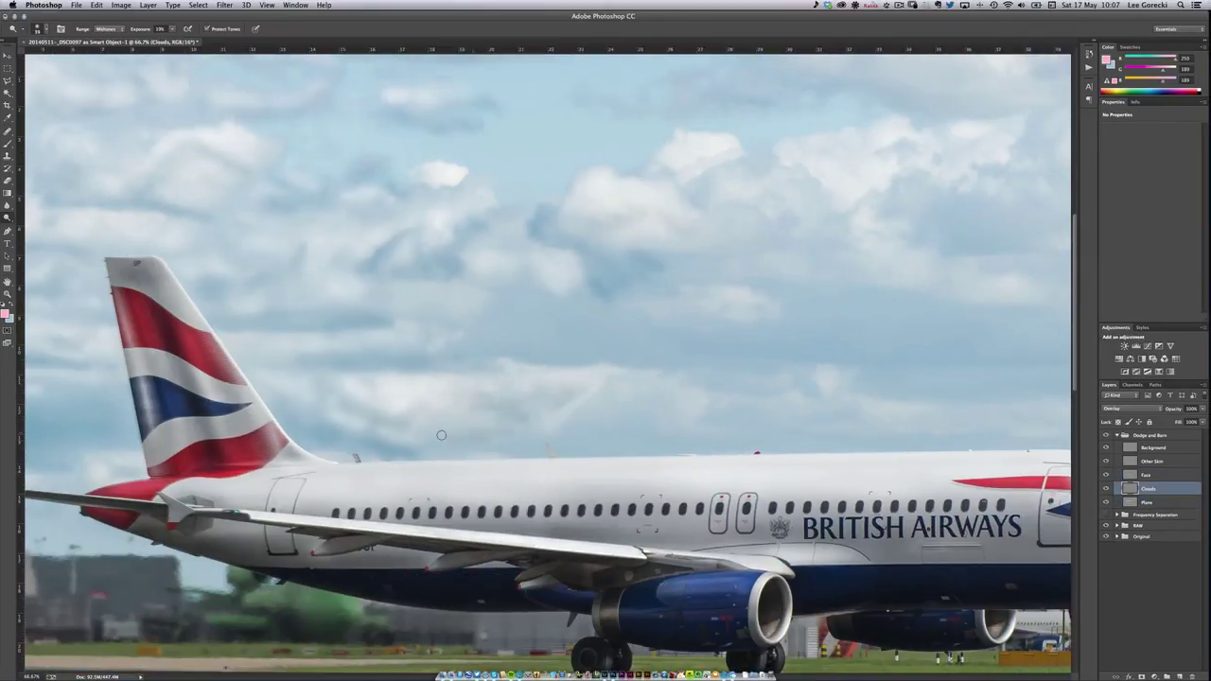
Shrink the brush, return to the full photo and open Gaussian Blur for the Clouds layer
scroll(638, 425, "up", 5)
scroll(662, 398, "up", 10)
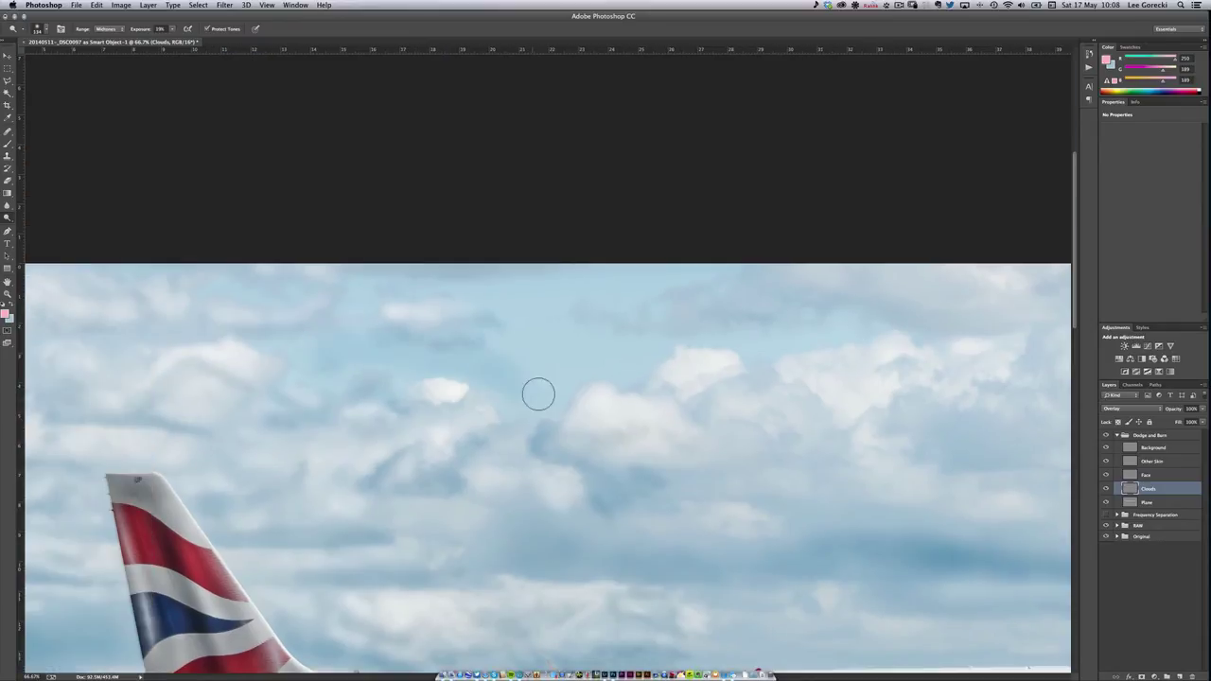
key("bracketleft")
key("bracketleft")
key("bracketleft")
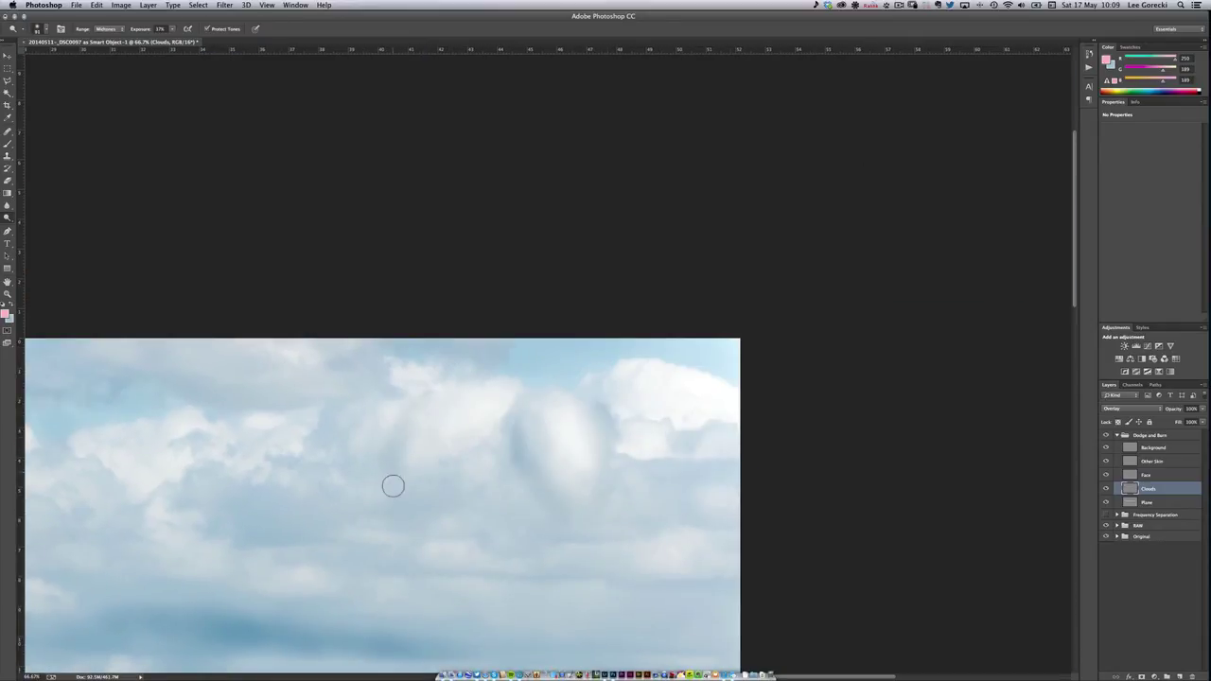
scroll(349, 325, "left", 5)
scroll(337, 333, "down", 2)
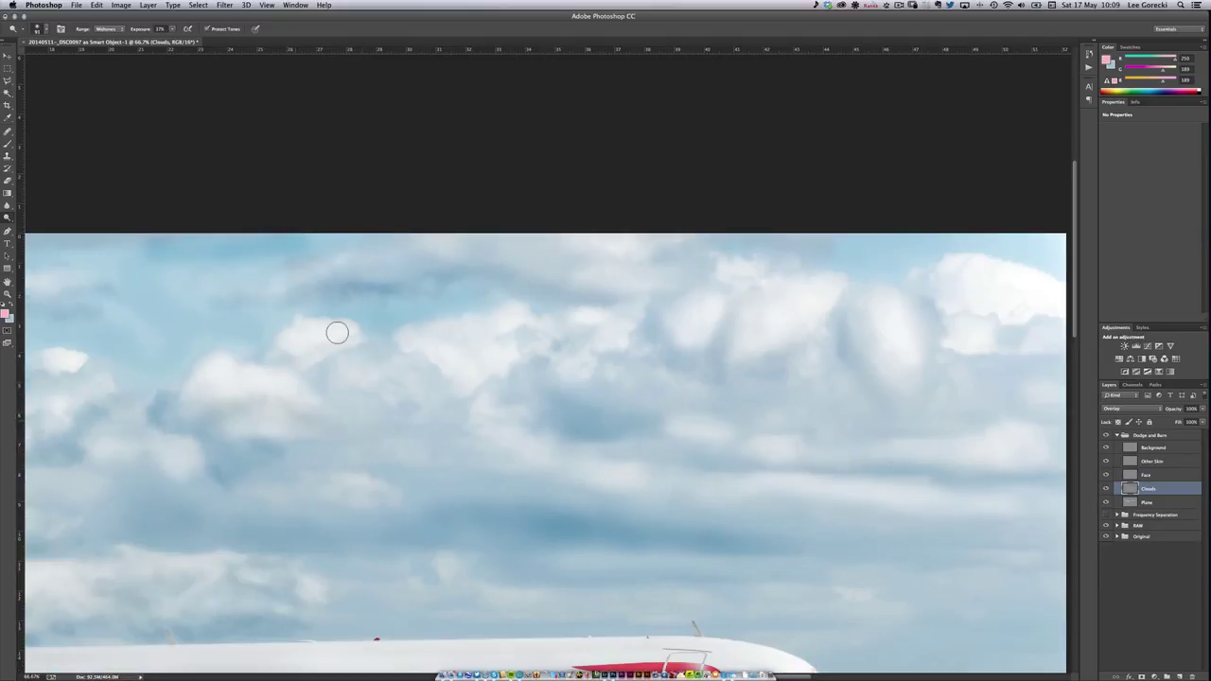
scroll(429, 484, "down", 2)
scroll(534, 437, "down", 2)
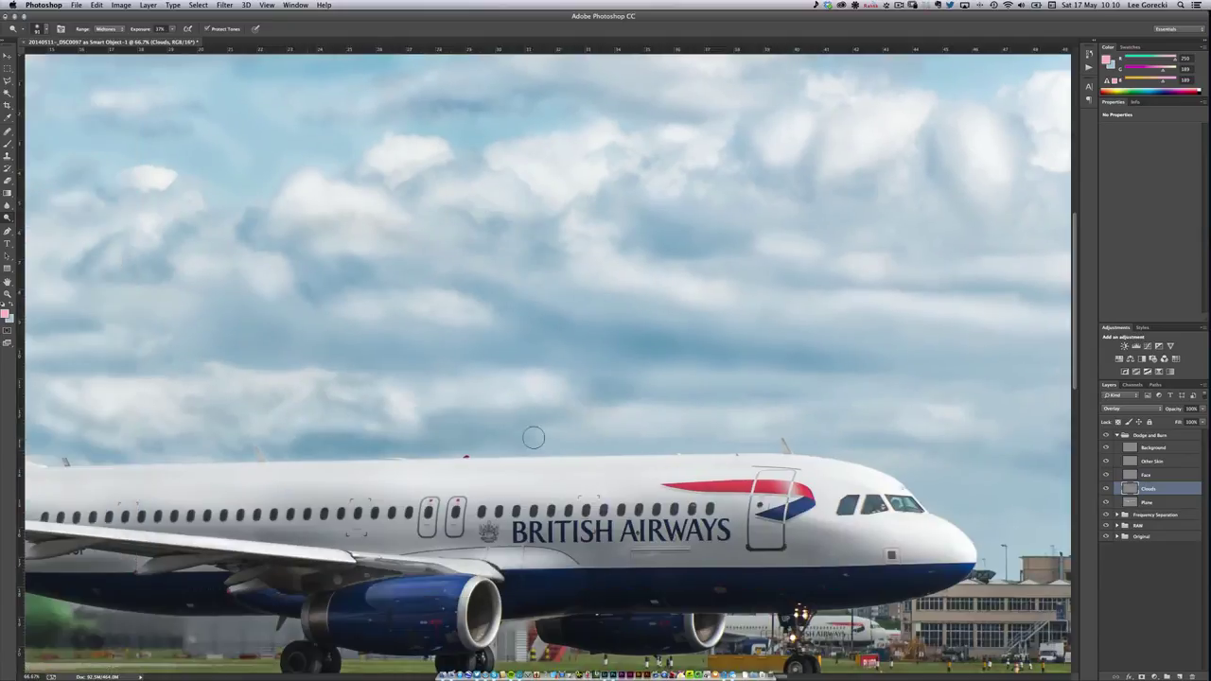
scroll(534, 437, "left", 3)
key("super+minus")
key("super+minus")
key("super+alt+f")
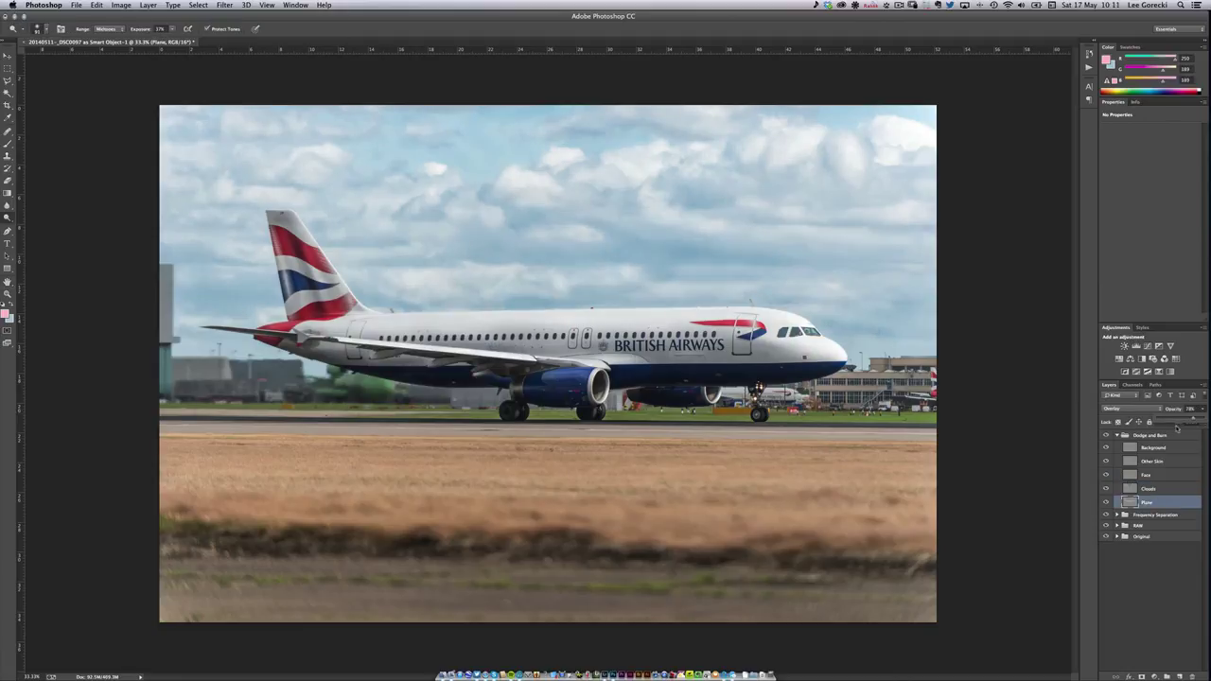
Collapse the Dodge and Burn group and stamp all visible layers into new Layer 2
left_click(1117, 436)
key("super+alt+shift+e")
left_click(224, 5)
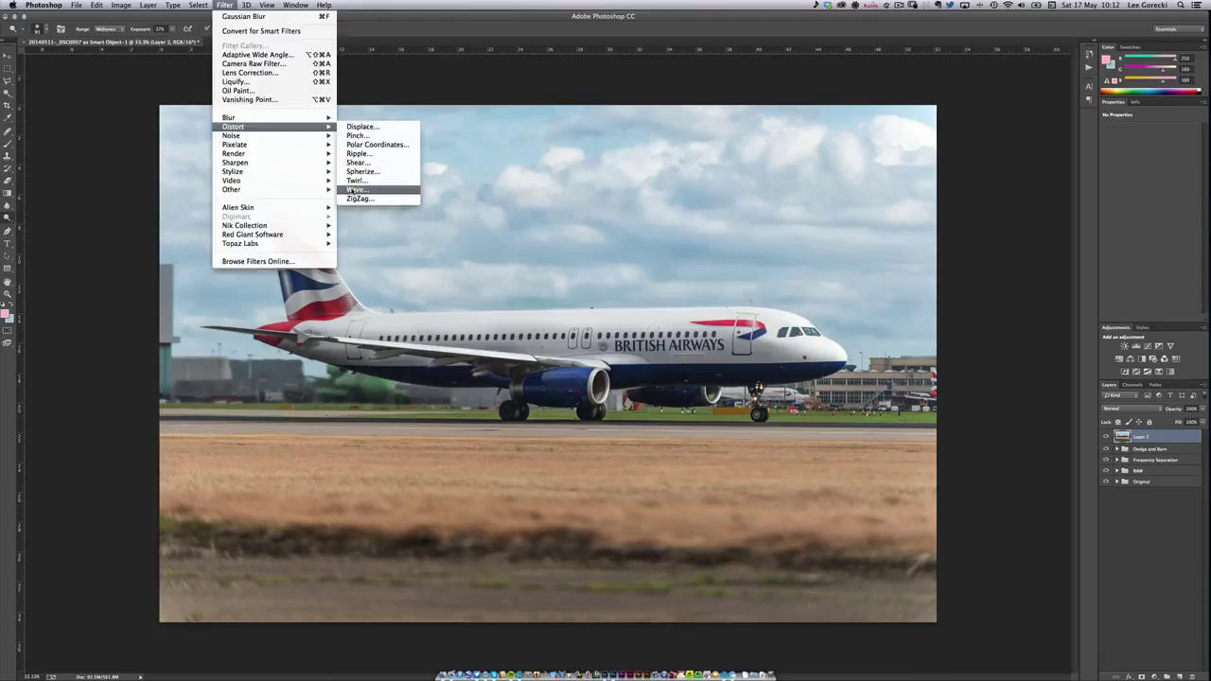
Apply a Ripple distortion filter to Layer 2
left_click(378, 186)
left_click(696, 192)
left_click(224, 5)
left_click(378, 156)
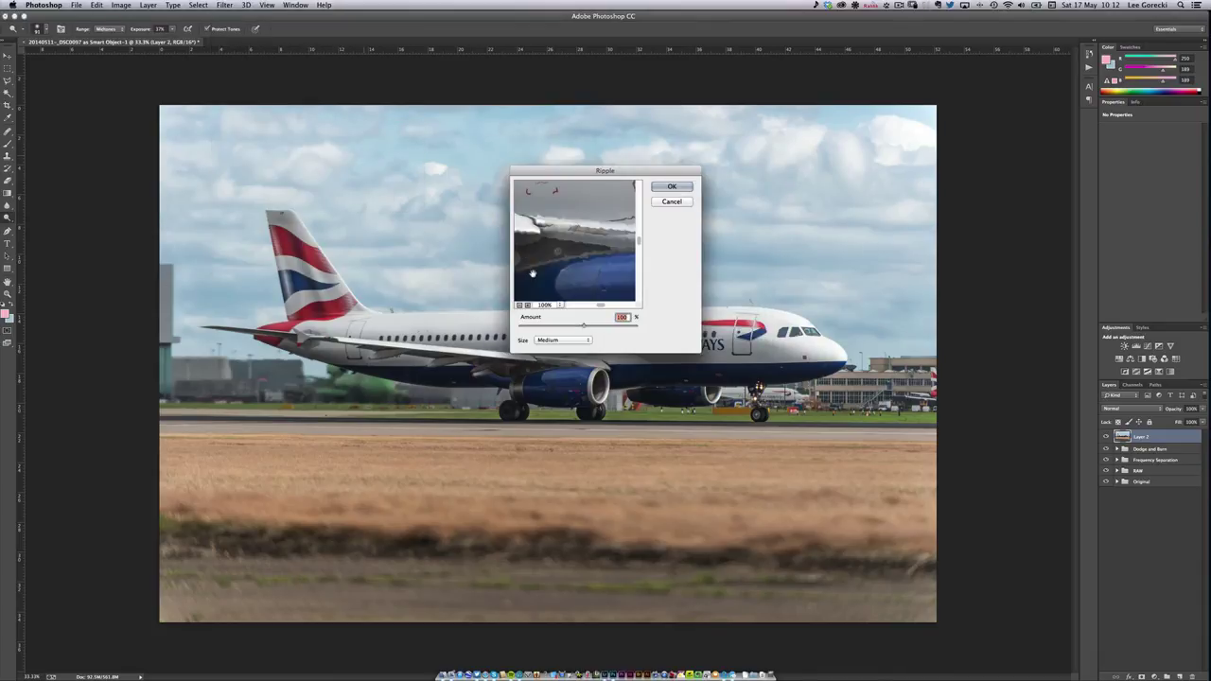
key("Return")
Add an inverted layer mask that hides Layer 2
left_click(224, 5)
left_click(379, 156)
key("Return")
left_click(1155, 677)
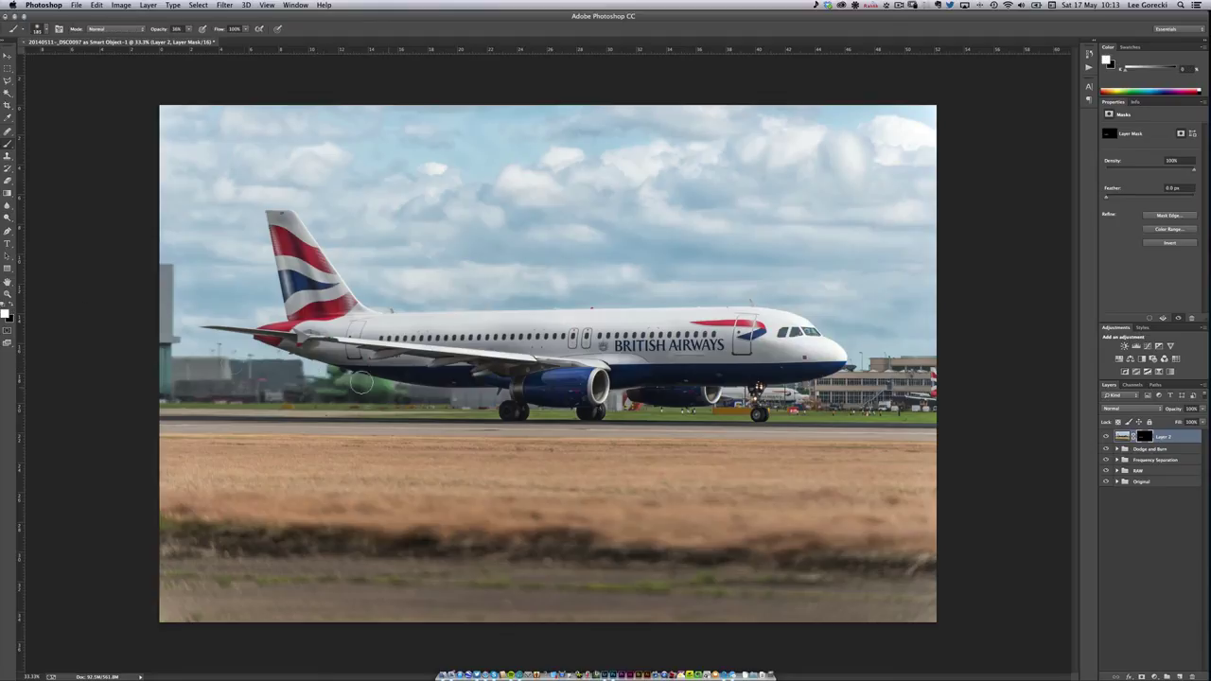
key("super+2")
Try Gaussian Blur and Wave filters on Layer 2 and lower its opacity to 41%
left_click(224, 5)
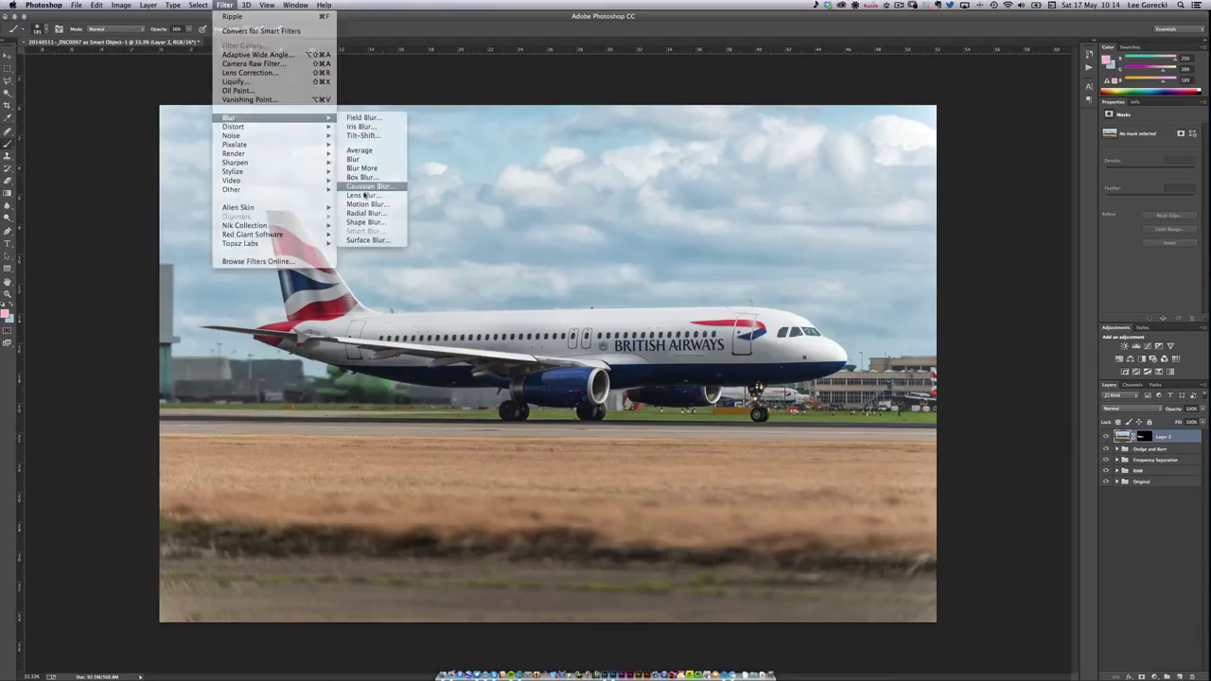
left_click(374, 156)
key("Return")
left_click(225, 5)
left_click(378, 159)
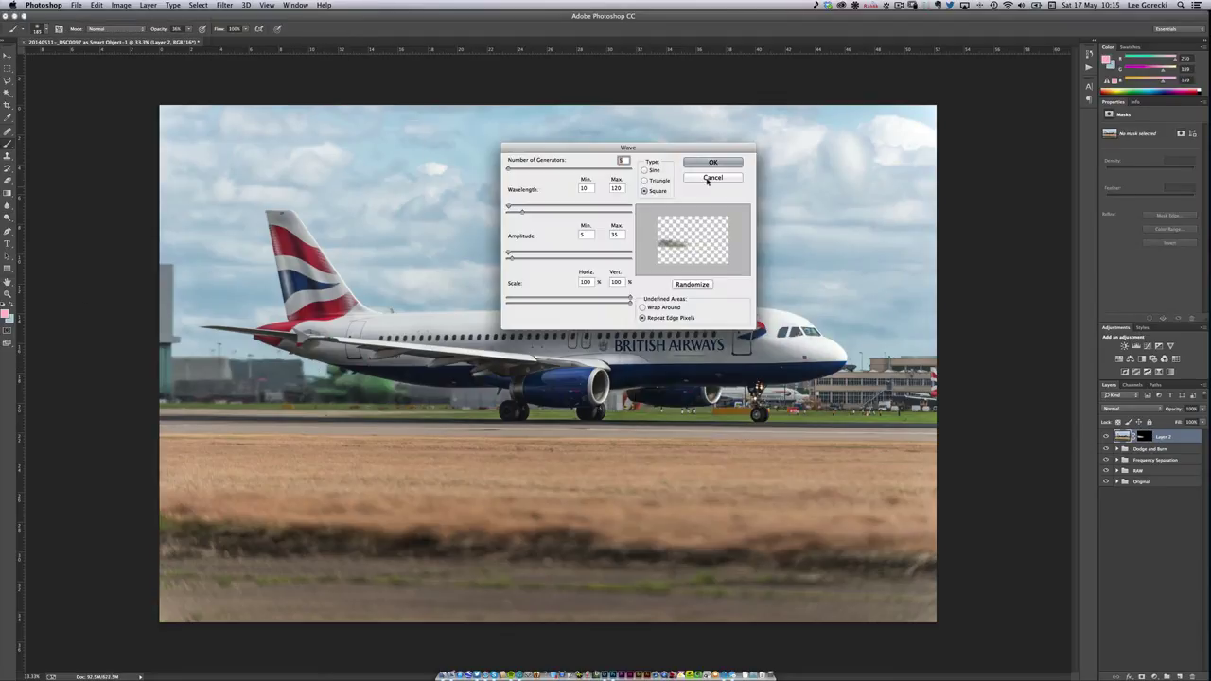
key("Return")
left_click_drag(1202, 408, 1177, 417)
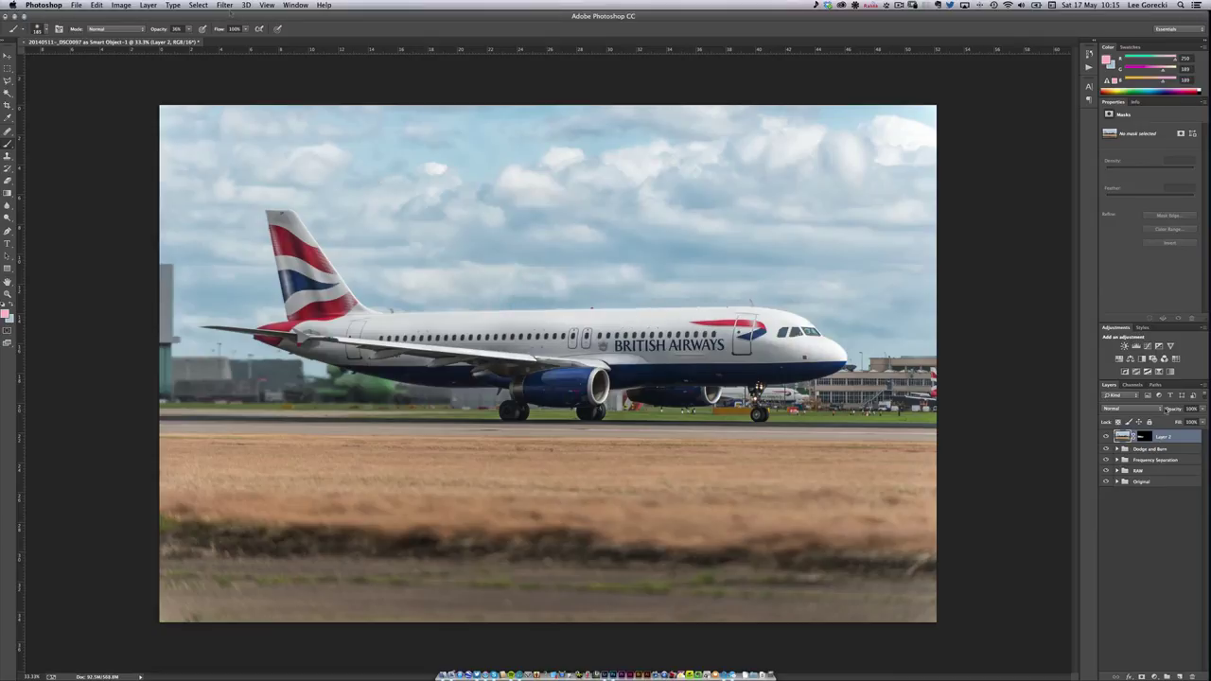
left_click(224, 5)
key("Return")
HDR-tone the photo with adjusted gamma, shadows and vibrance, masked to show only on the fuselage
left_click(121, 4)
left_click(241, 189)
left_click(675, 214)
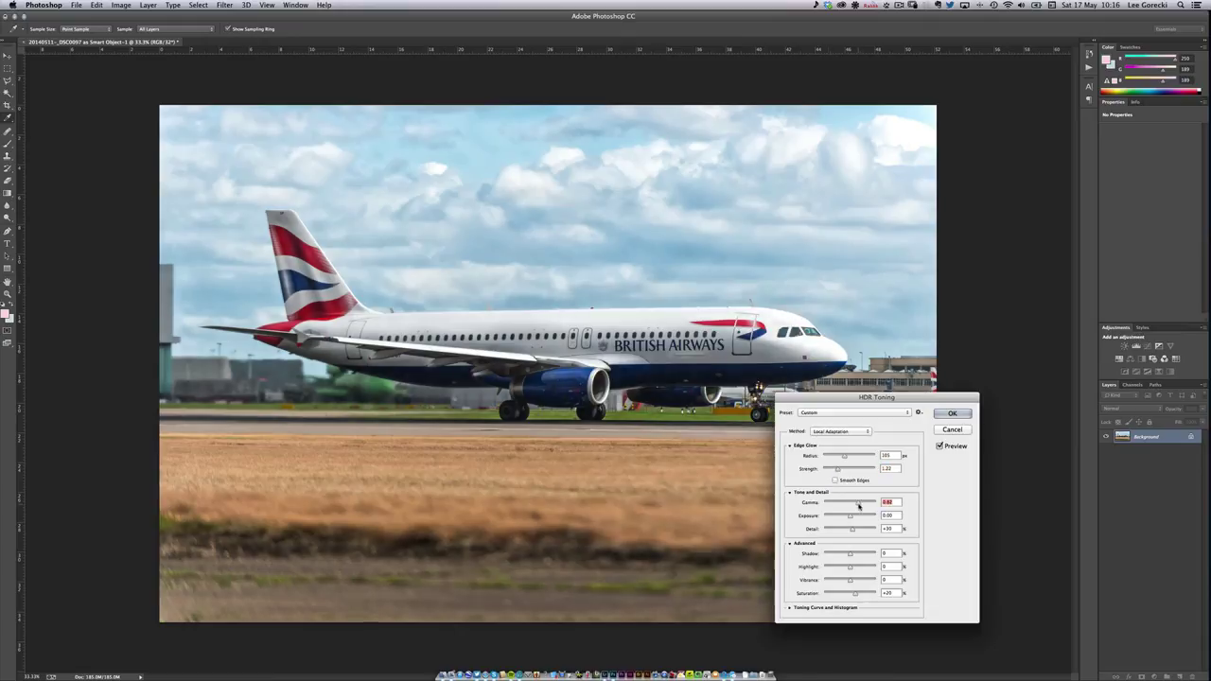
left_click(850, 517)
left_click_drag(848, 553, 859, 553)
left_click(855, 579)
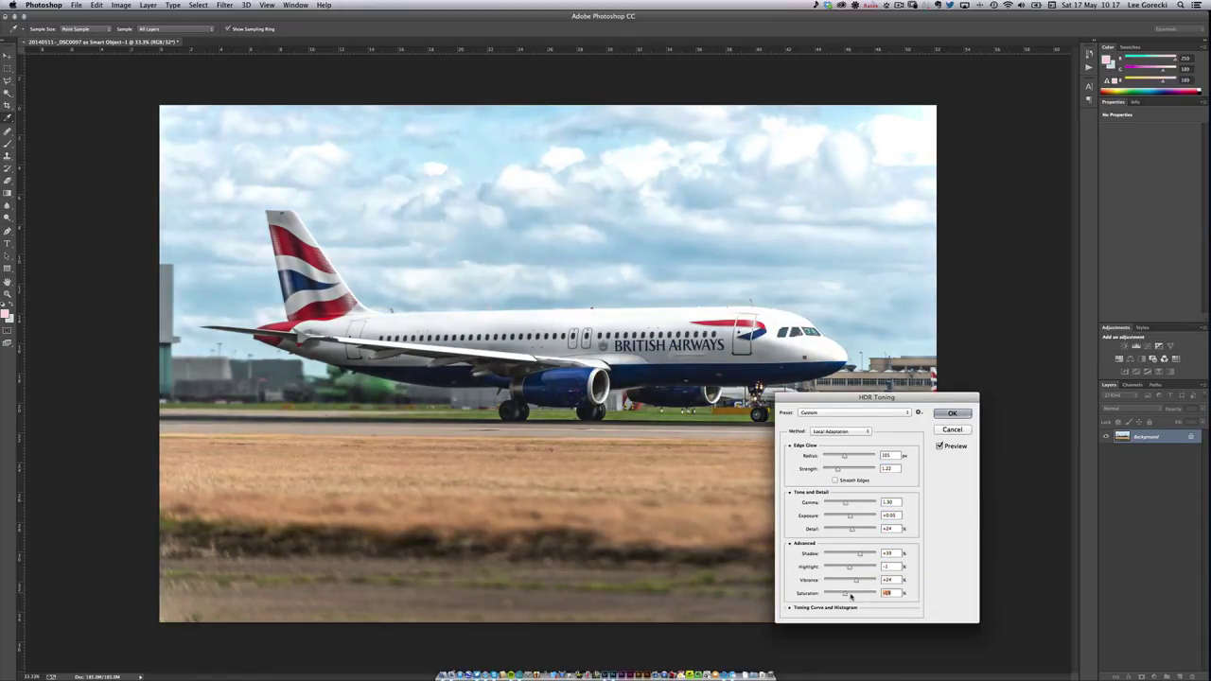
key("Return")
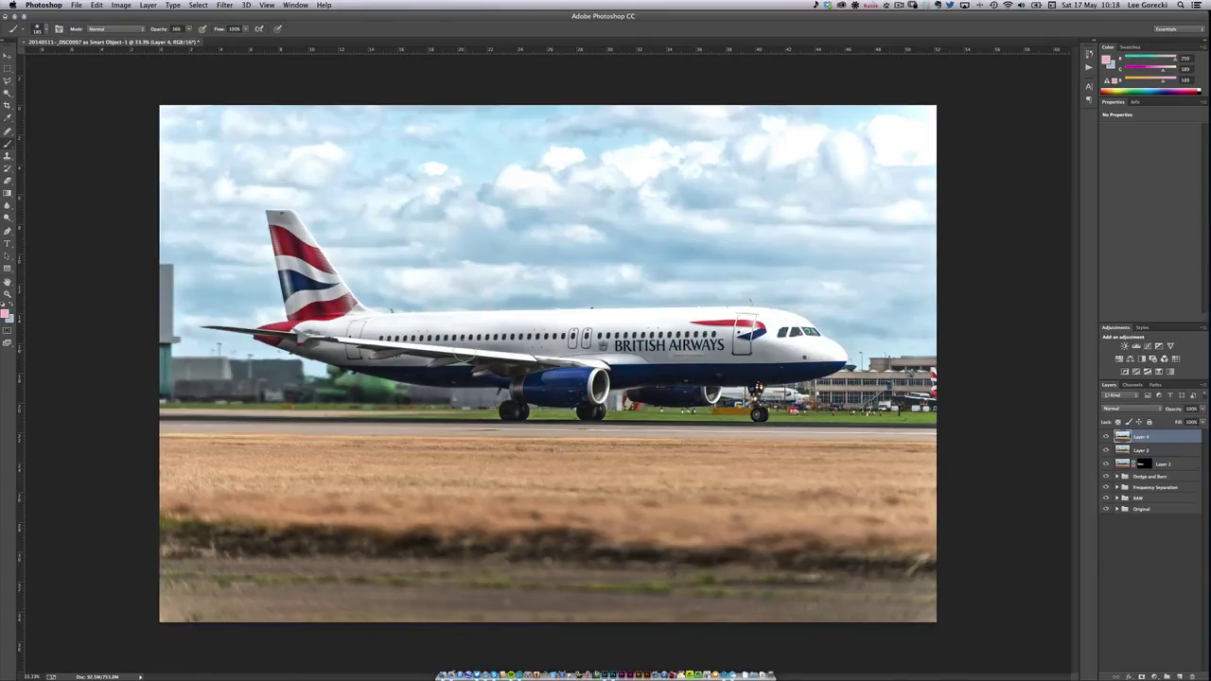
left_click(1154, 677, "alt")
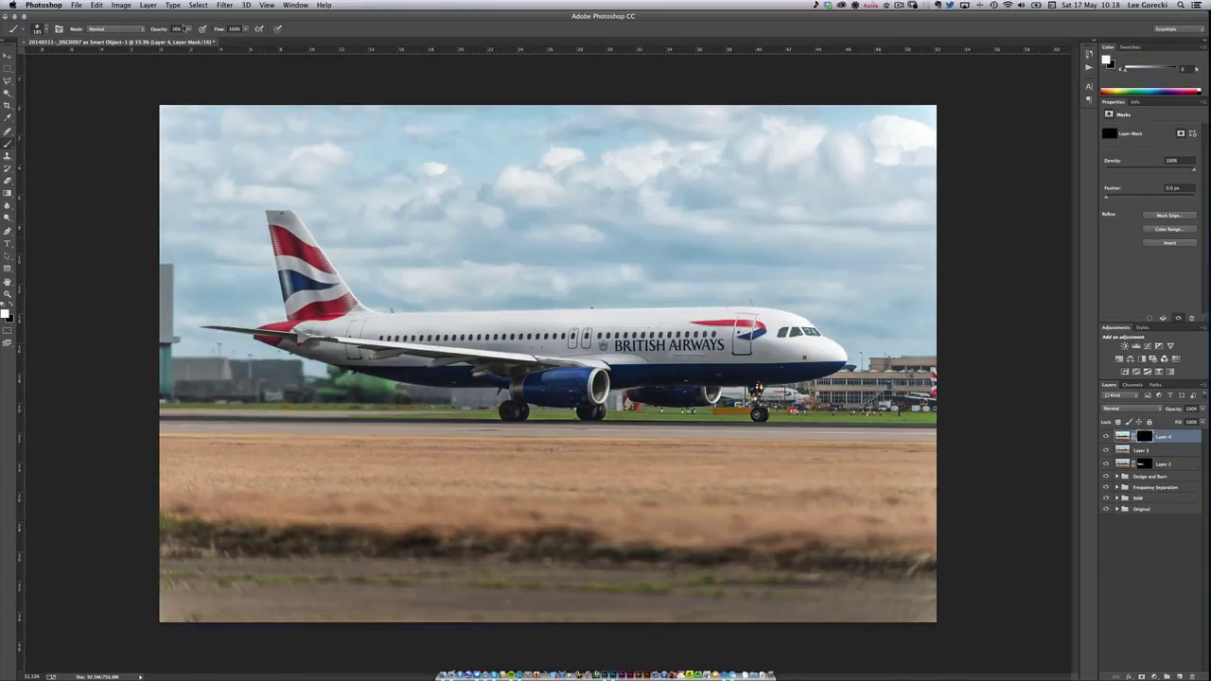
mouse_move(430, 360)
left_mouse_down()
mouse_move(594, 338)
mouse_move(678, 388)
left_mouse_up()
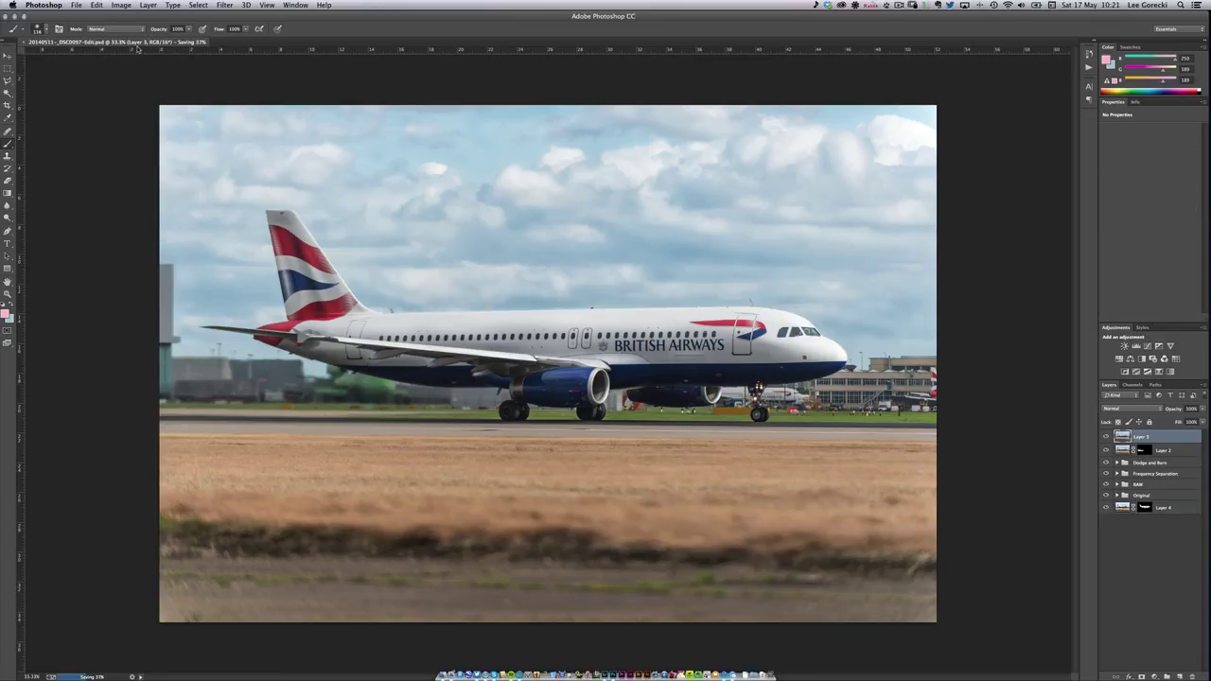
Apply HDR Toning with the Photorealistic Low Contrast preset
left_click(148, 4)
left_click(237, 256)
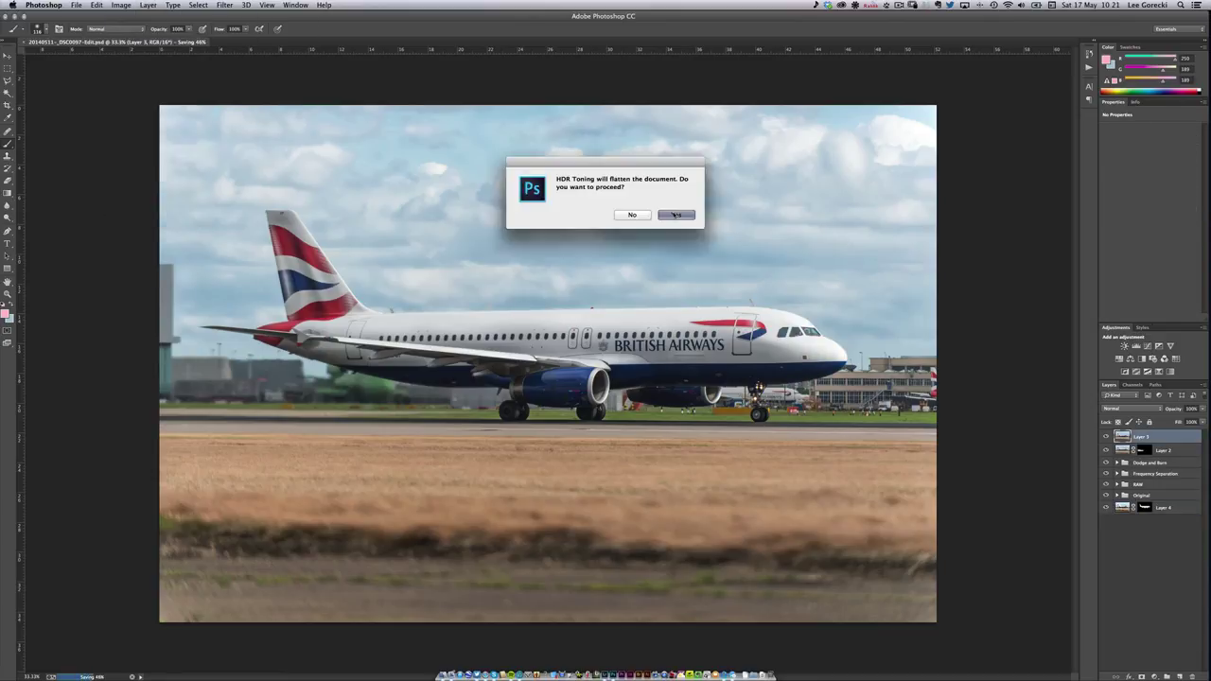
left_click(676, 214)
left_click(852, 413)
key("Down")
key("Down")
key("Down")
key("Down")
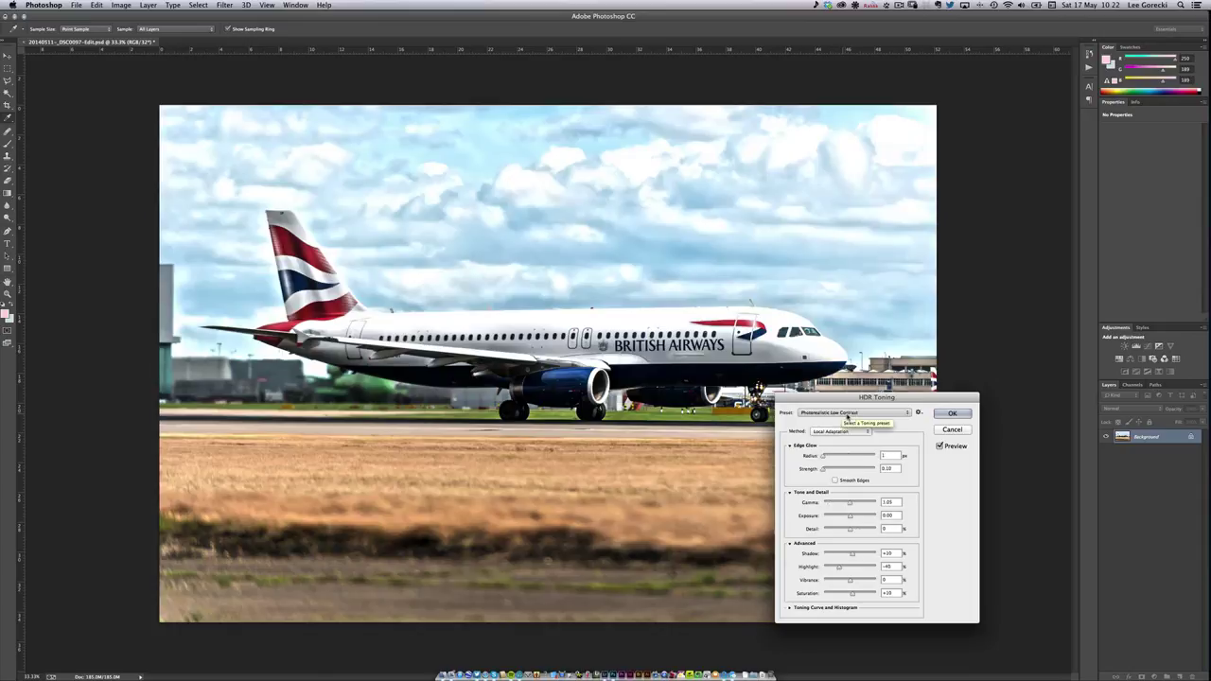
key("Down")
key("Down")
key("Down")
left_click(849, 413)
left_click(952, 414)
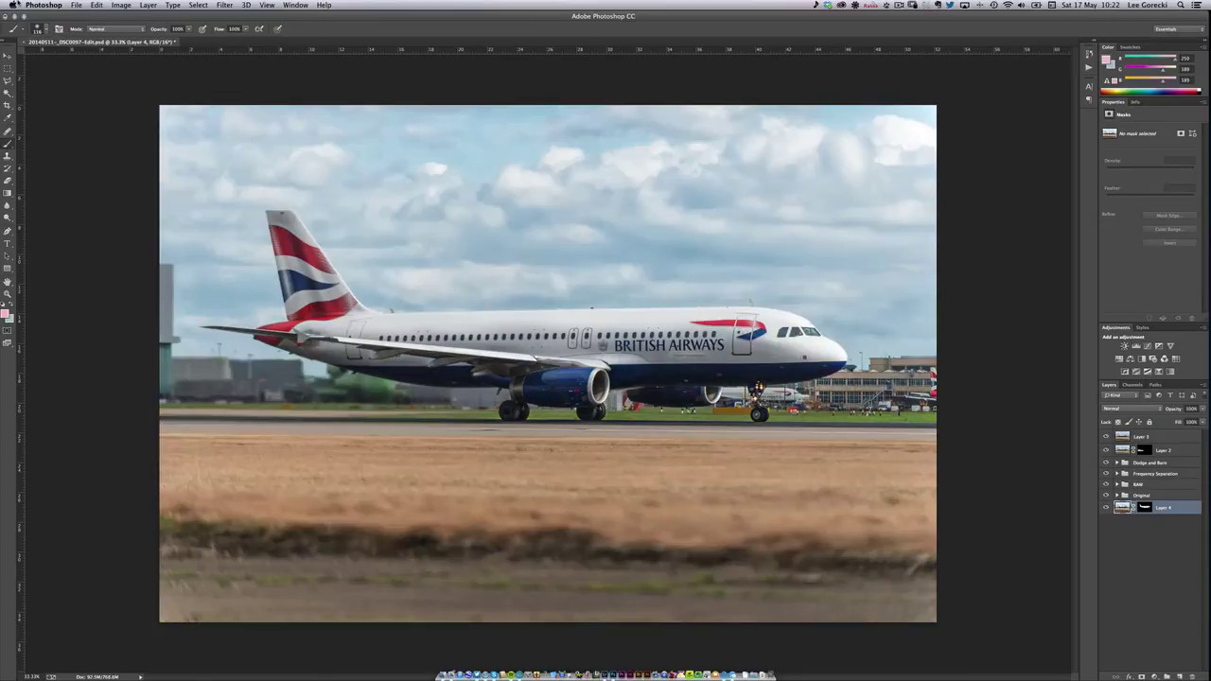
Mask Layer 5 and paint the HDR detail into the foreground grass and sky
left_click(1142, 676, "alt")
left_click_drag(785, 468, 923, 534)
left_click_drag(832, 483, 190, 492)
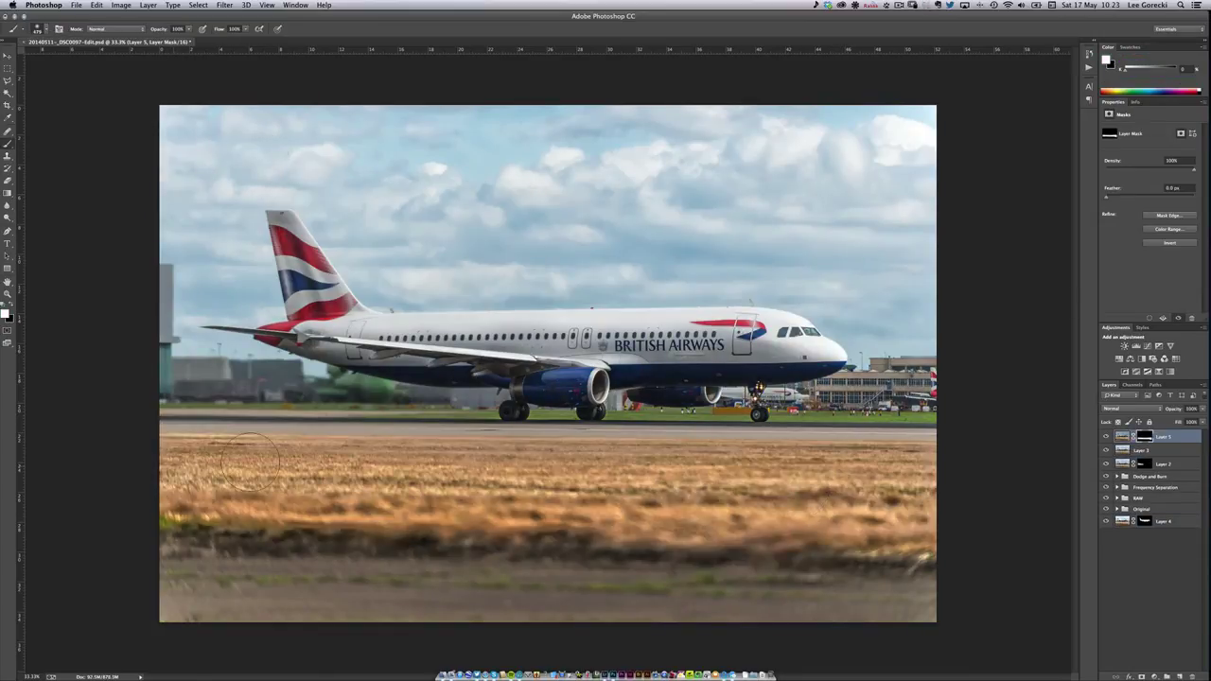
left_click_drag(236, 444, 916, 463)
mouse_move(908, 132)
left_mouse_down()
mouse_move(514, 122)
mouse_move(190, 189)
mouse_move(218, 284)
mouse_move(585, 244)
mouse_move(322, 218)
mouse_move(662, 283)
mouse_move(283, 218)
mouse_move(269, 306)
left_mouse_up()
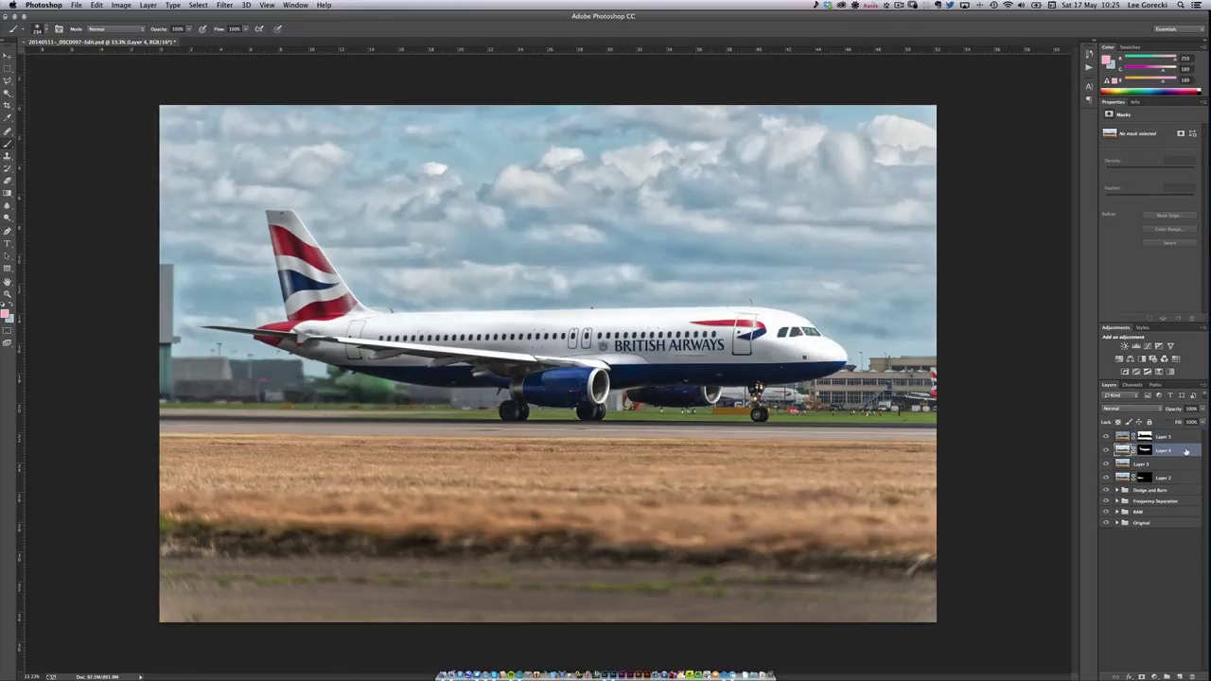
Group Layers 2 to 5 into a group named Effect
left_click(1162, 478)
left_click(1163, 436, "shift")
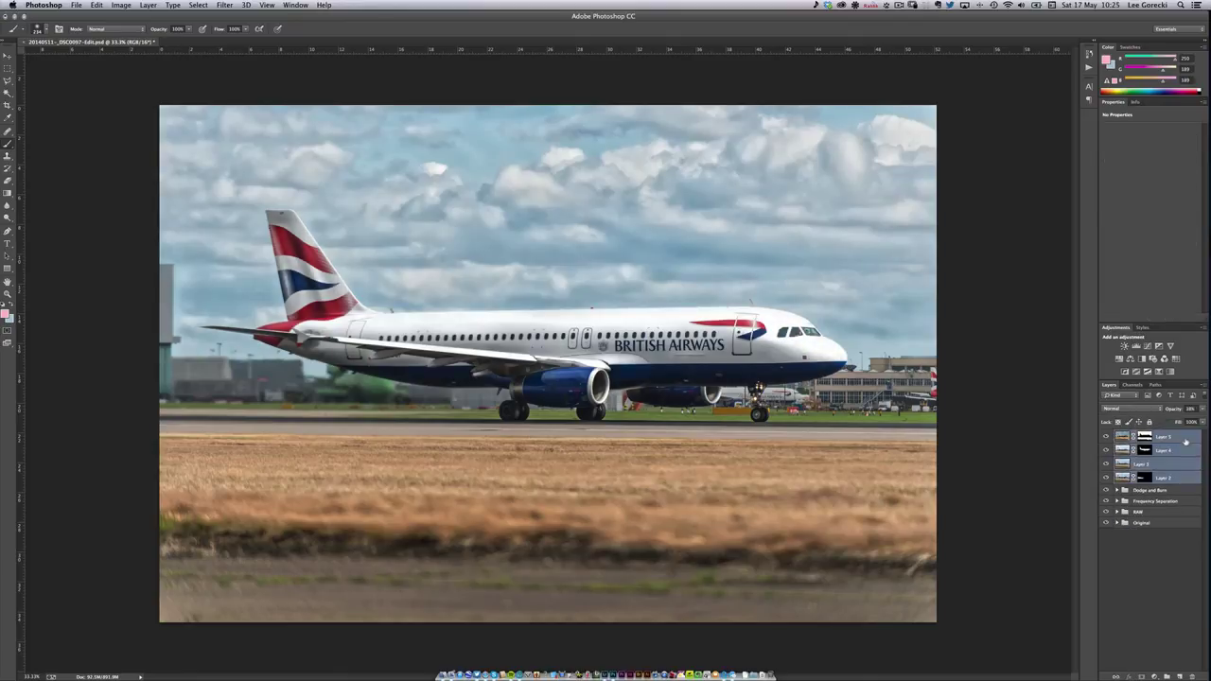
key("super+g")
double_click(1141, 436)
type("Effect")
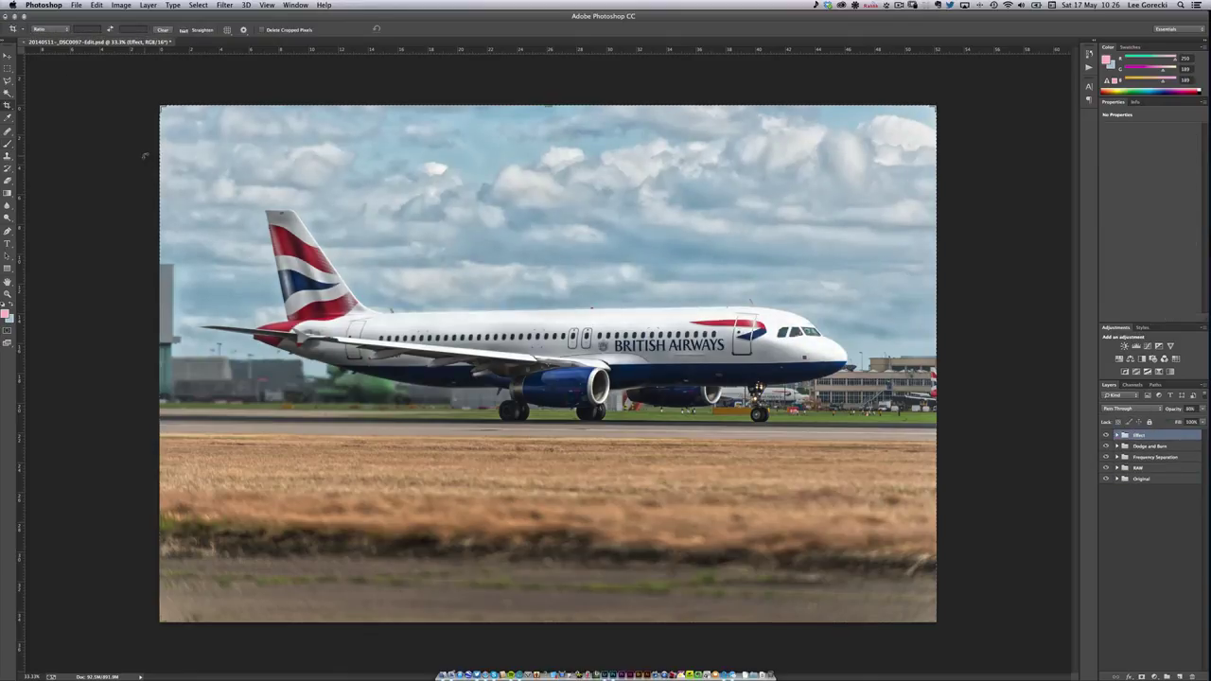
Crop the photo tighter around the airplane
left_click_drag(922, 565, 918, 561)
key("Return")
left_click(224, 5)
left_click(369, 224)
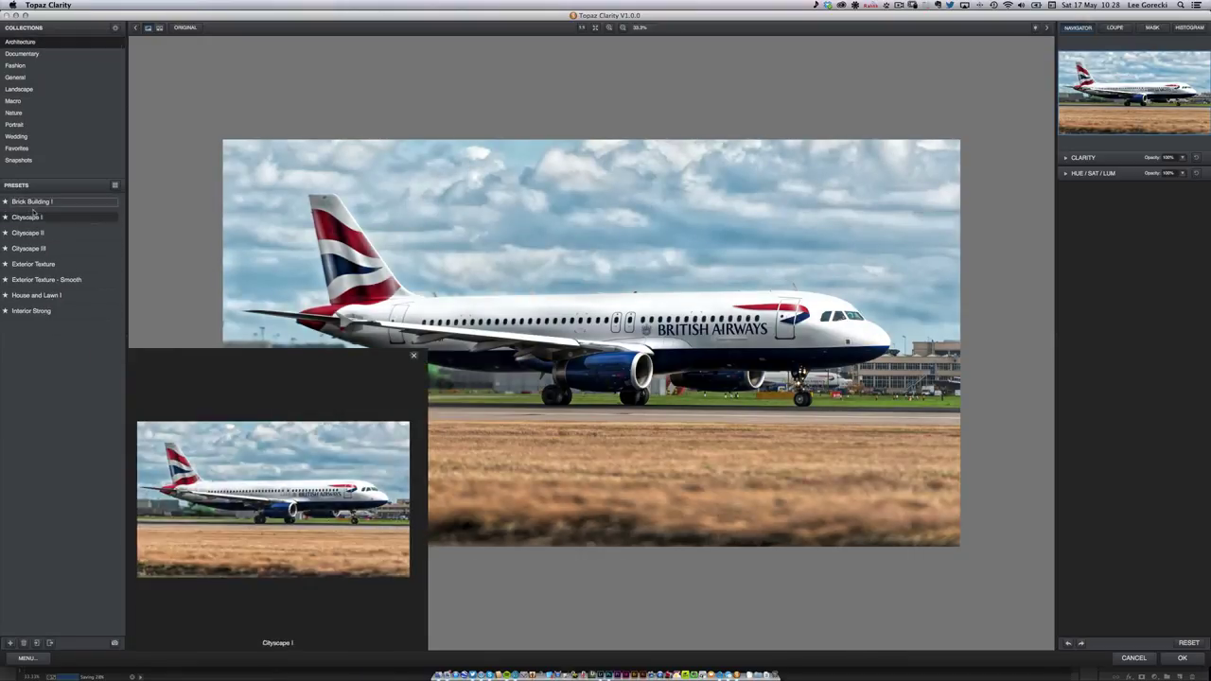
In Topaz Clarity, try the Cityscape II and Beach Shore I presets, then apply Landscape Clouds I
left_click(30, 234)
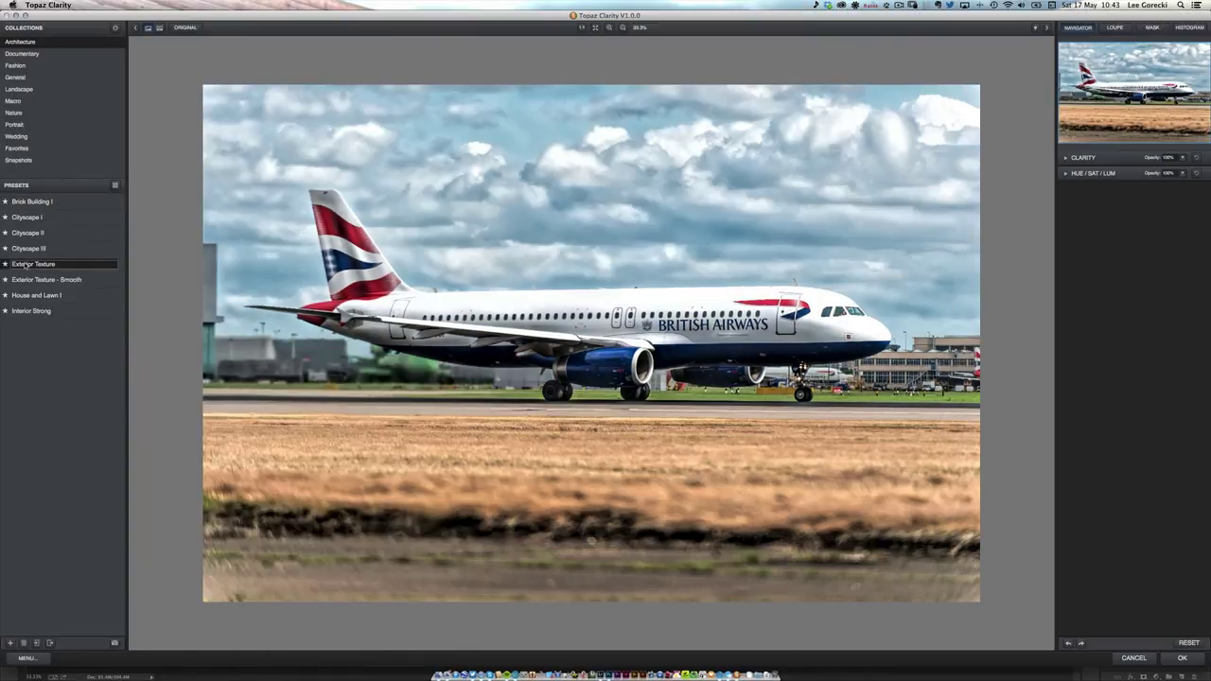
left_click(19, 89)
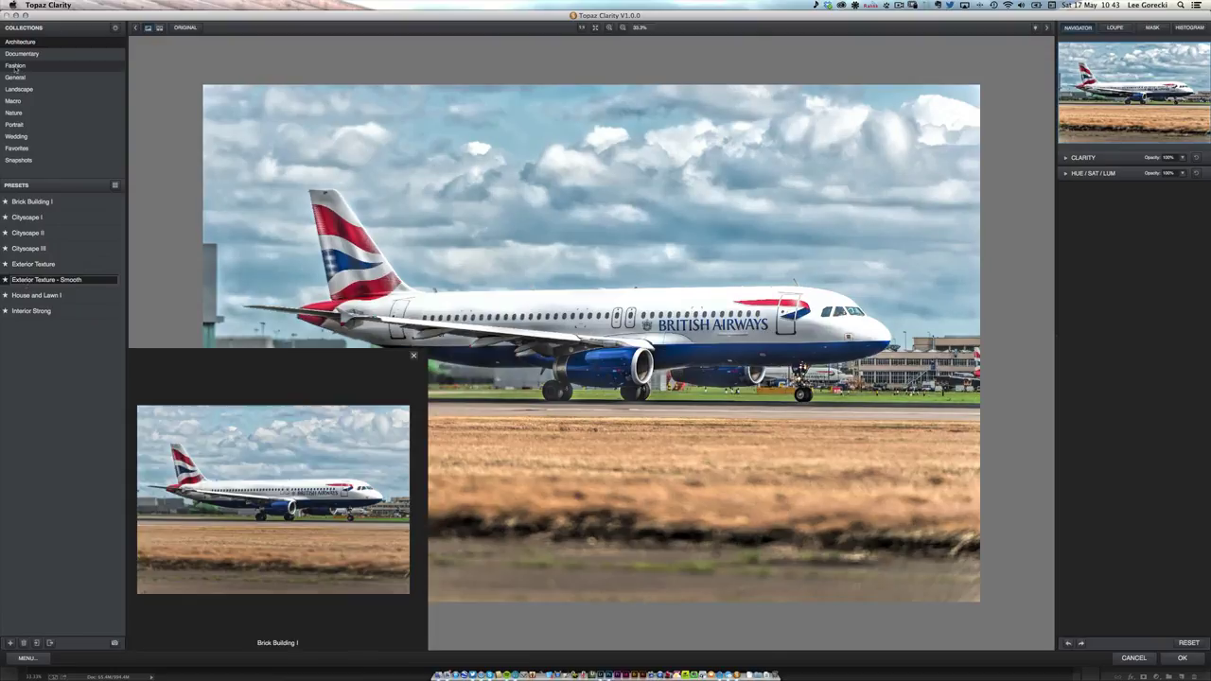
left_click(30, 202)
left_click(22, 217)
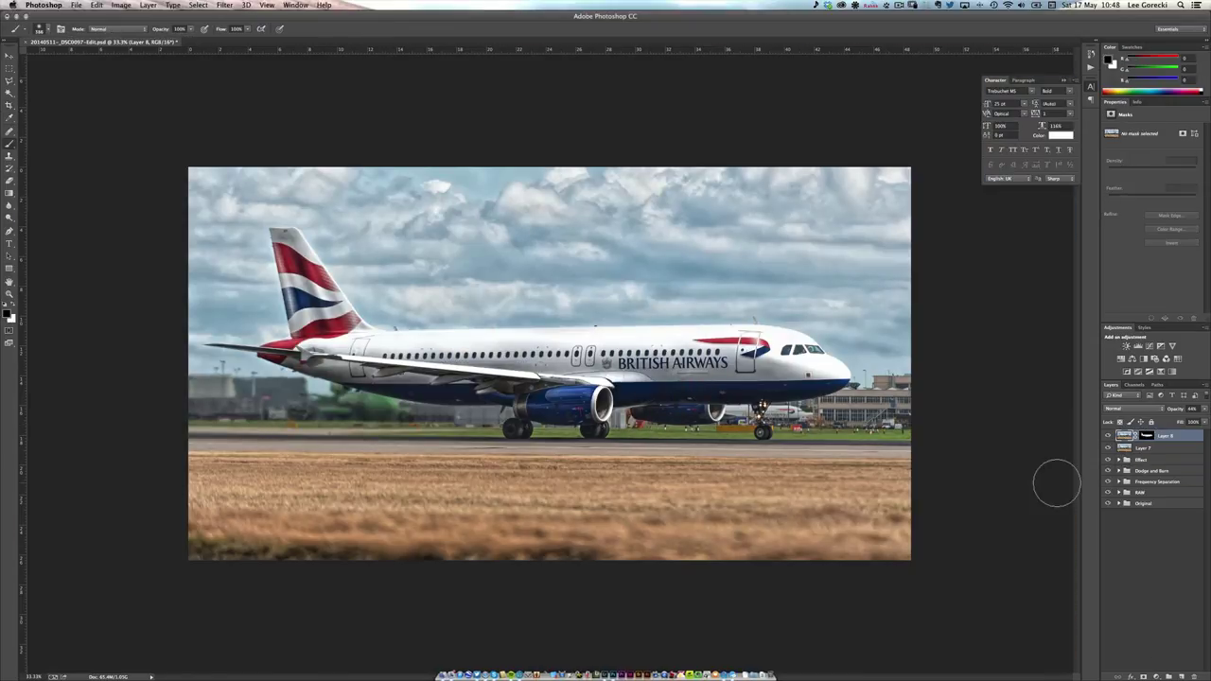
Select the Noise and sharpen layer and review the Cross Processing method options
left_click(1145, 447)
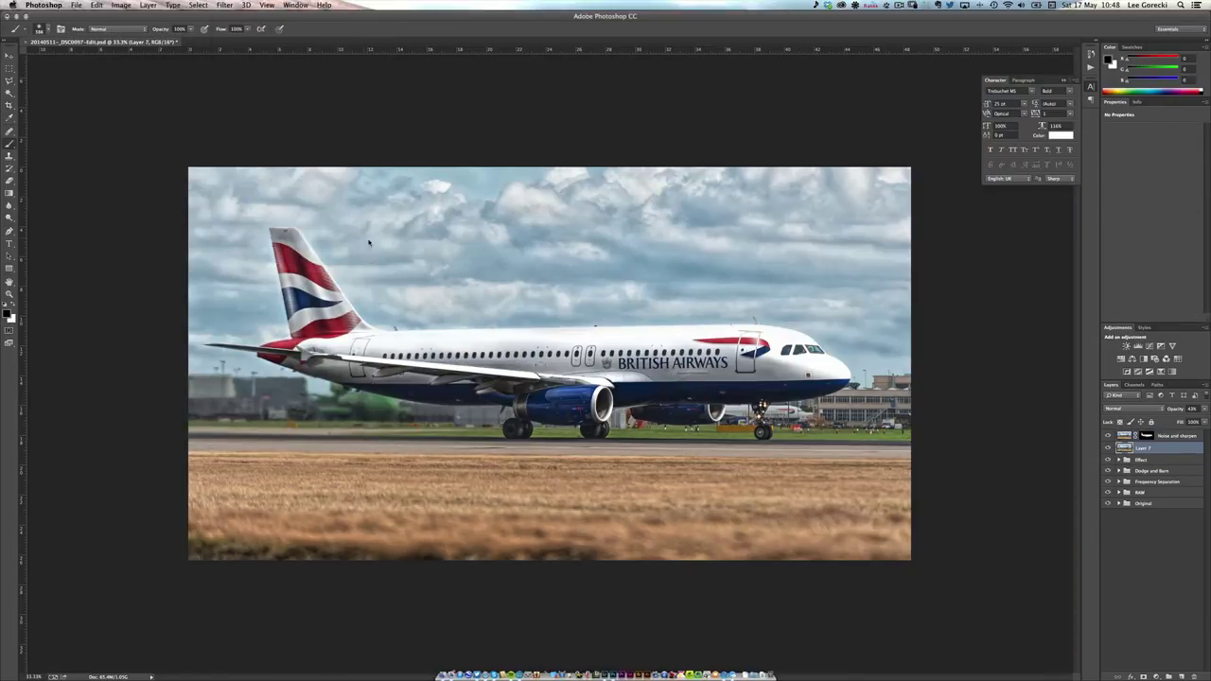
left_click(1178, 435)
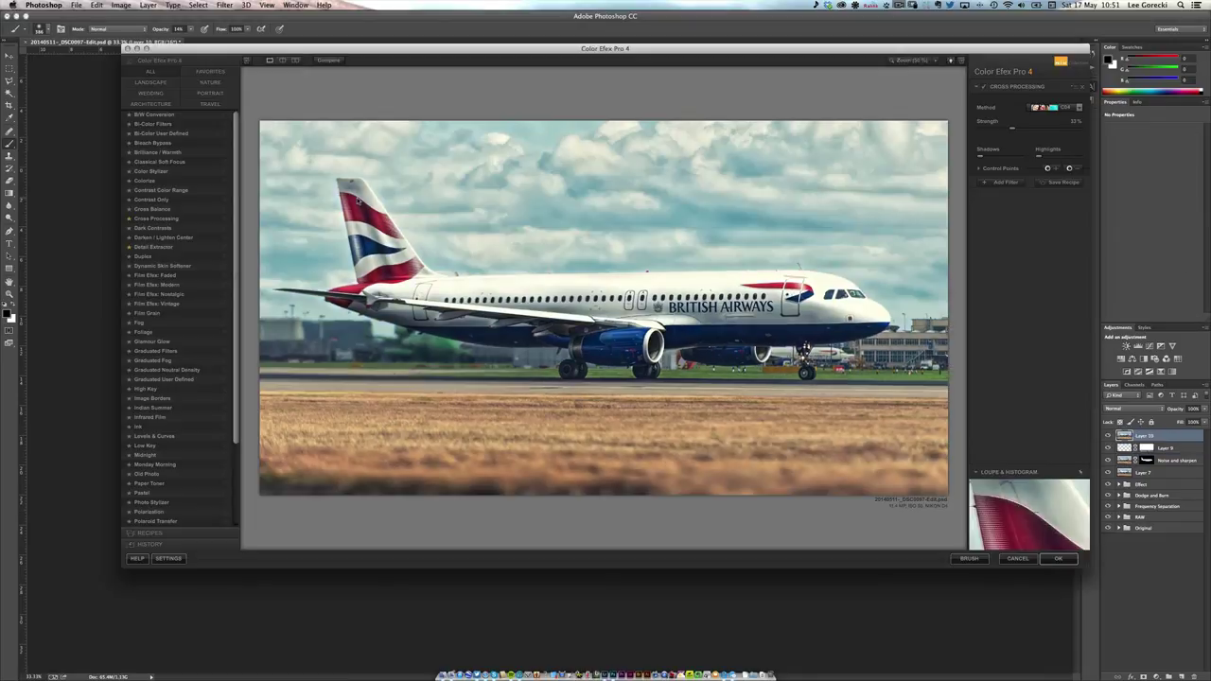
left_click(1055, 107)
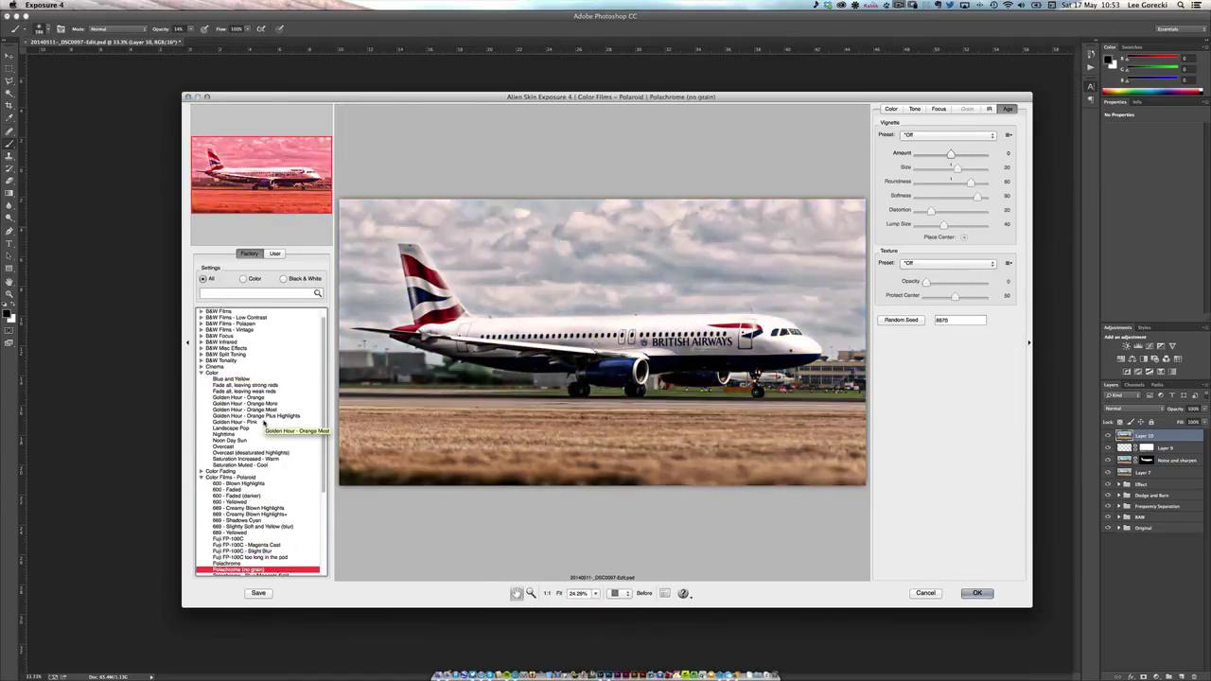
Preview a Polaroid colour film, then apply the Fuji Provia 100F film look
left_click(217, 569)
left_click(977, 594)
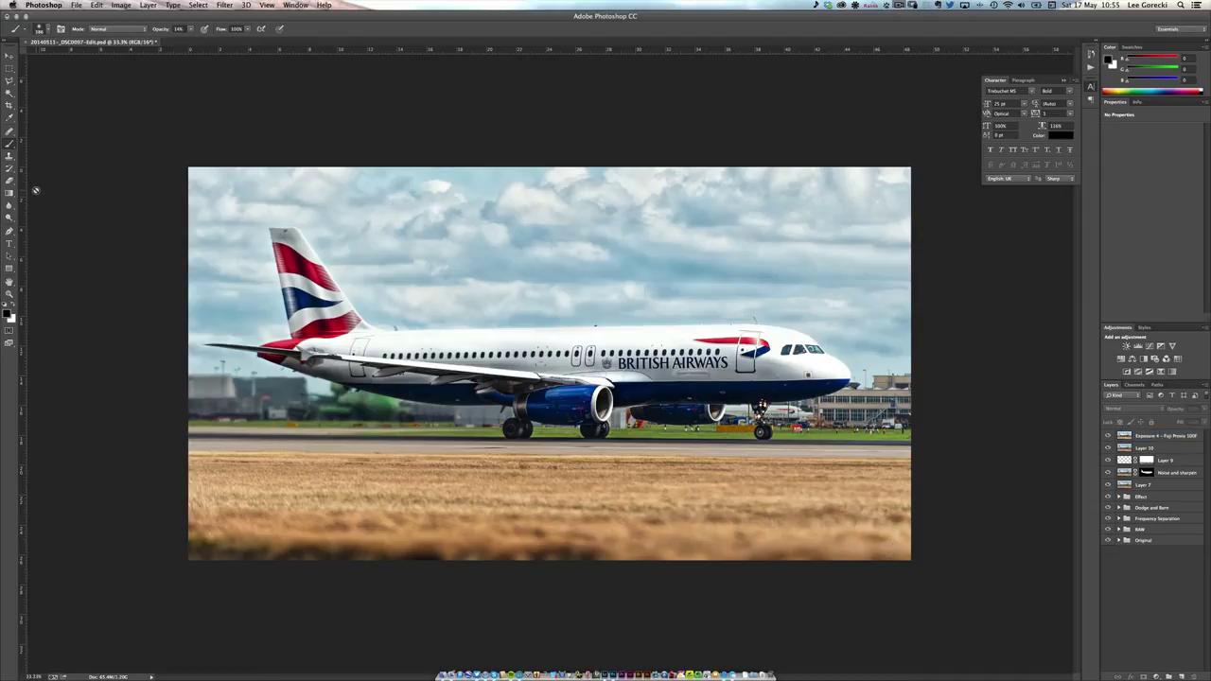
Apply Color Efex Pro 4's Vignette Filter as a new layer
left_click(225, 4)
left_click(276, 220)
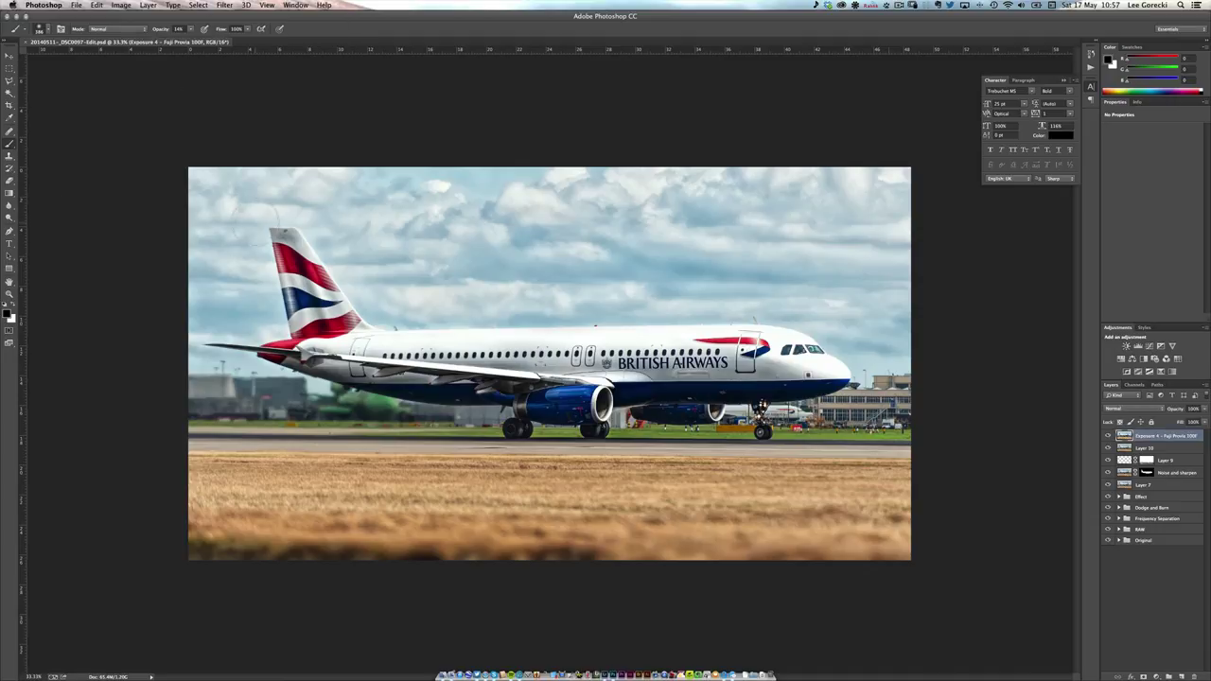
left_click(152, 494)
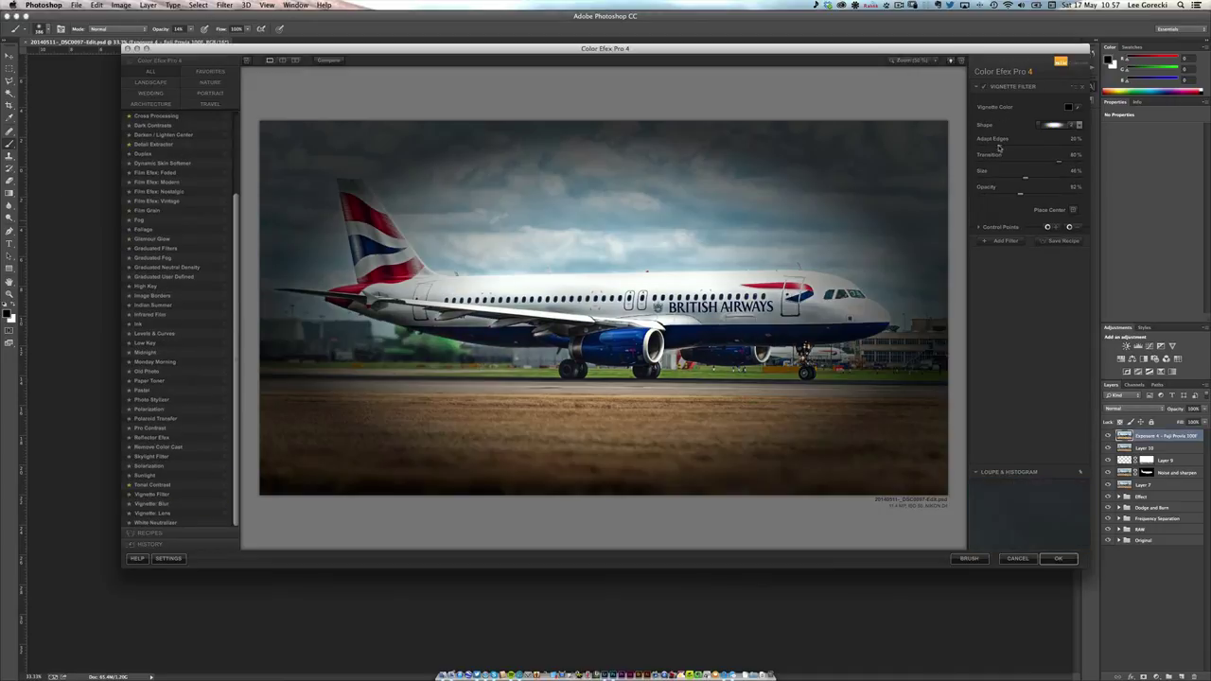
left_click(1058, 559)
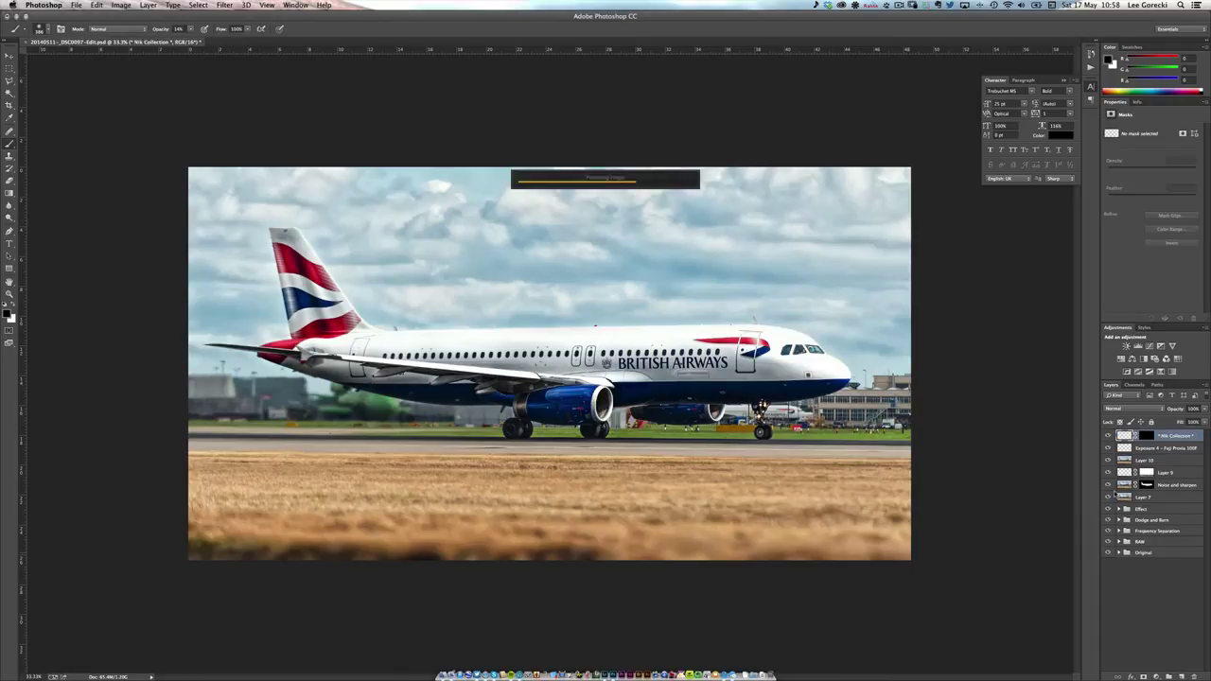
Add a layer mask to the vignette layer and soften it with a gradient
left_click(1157, 676, "alt")
key("g")
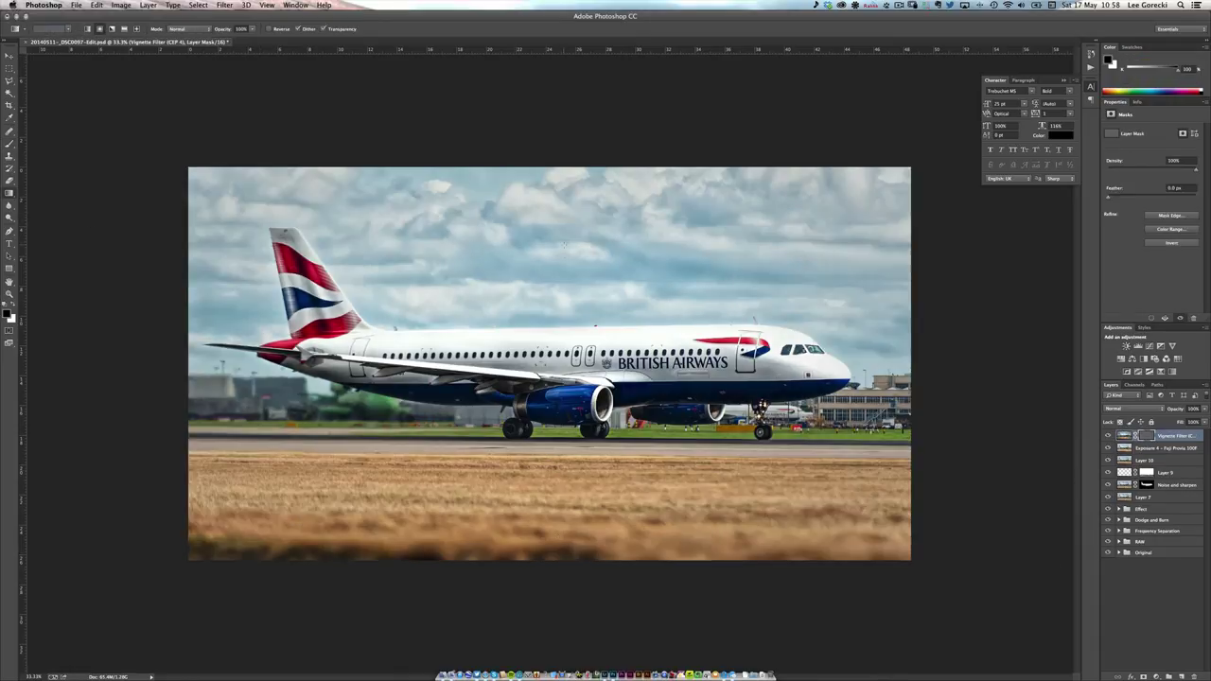
left_click_drag(573, 305, 568, 267)
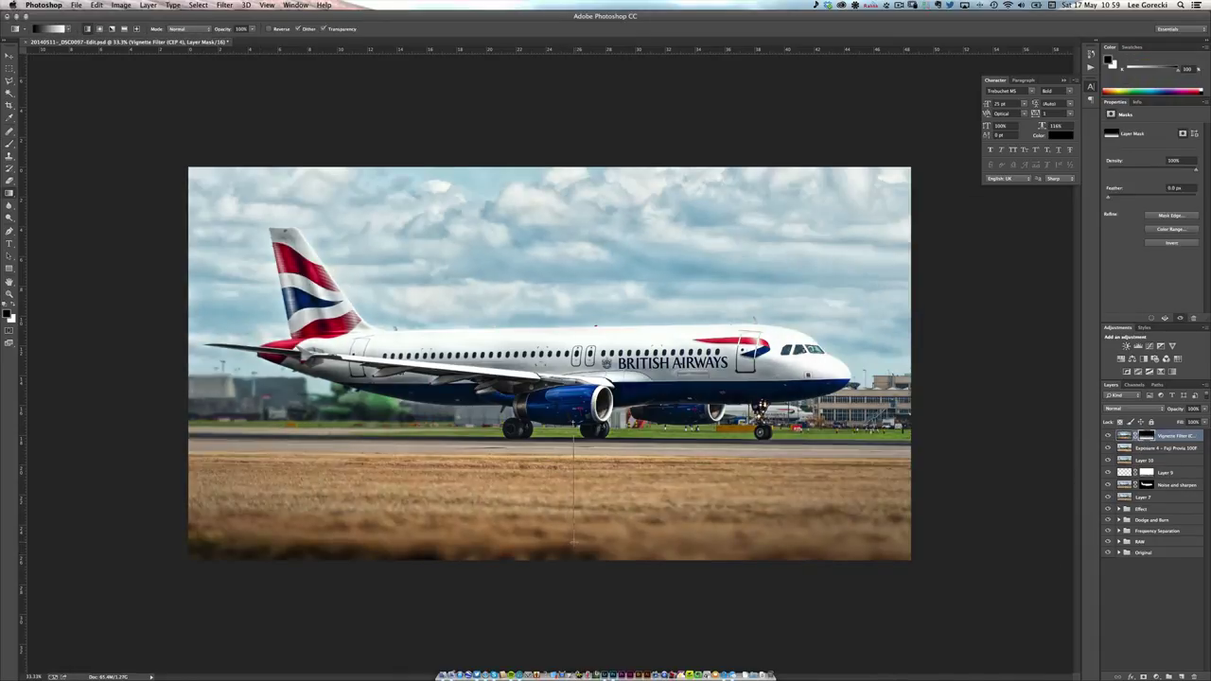